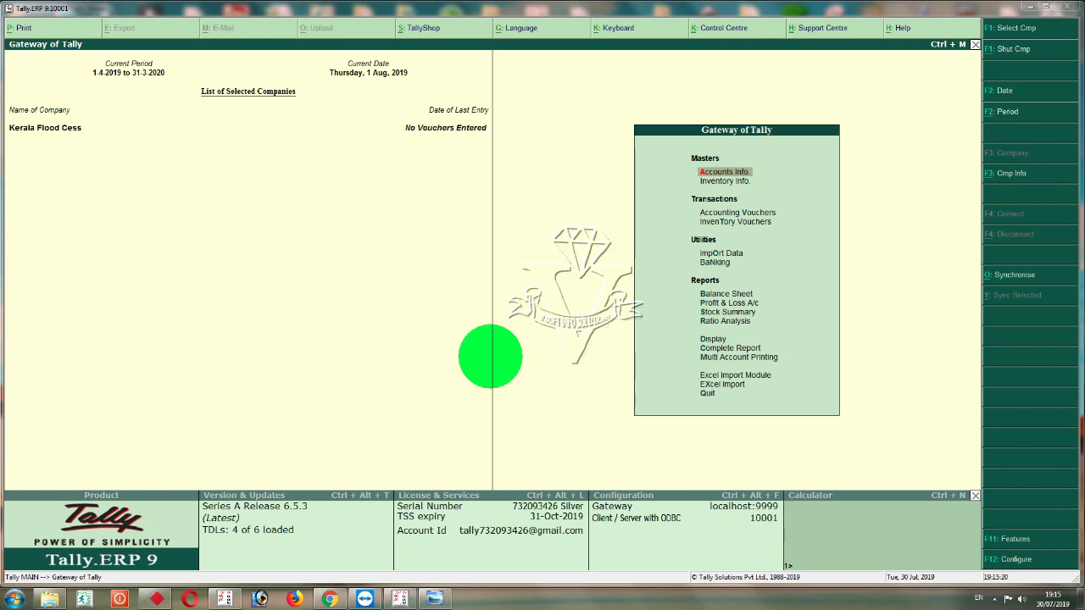
mouse_move(200, 492)
mouse_down()
mouse_move(227, 519)
mouse_move(358, 519)
mouse_up()
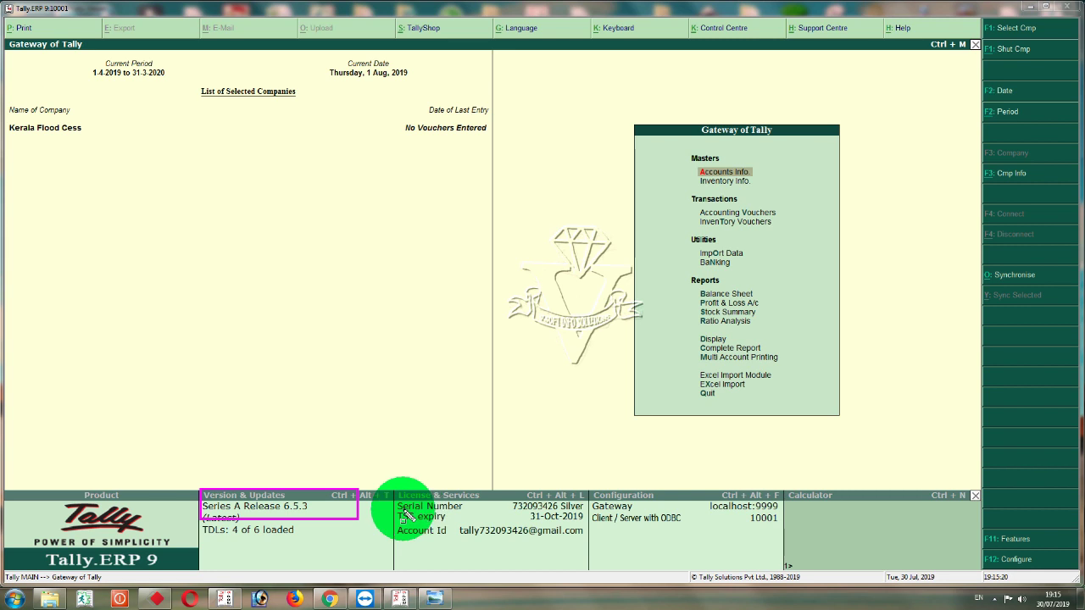
mouse_move(397, 512)
mouse_down()
mouse_move(439, 525)
mouse_move(597, 526)
mouse_up()
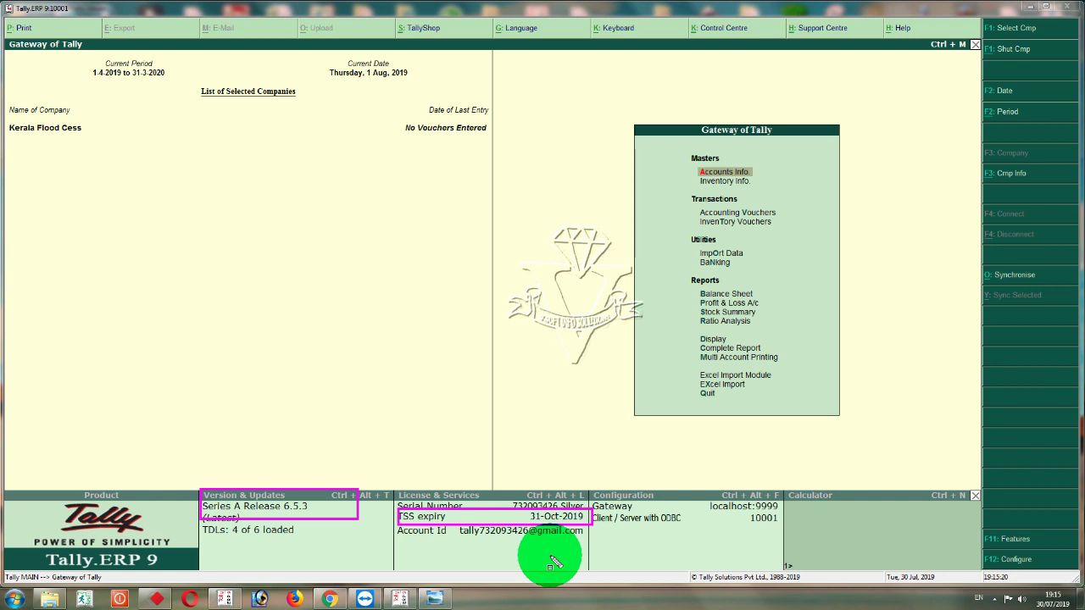
key(Escape)
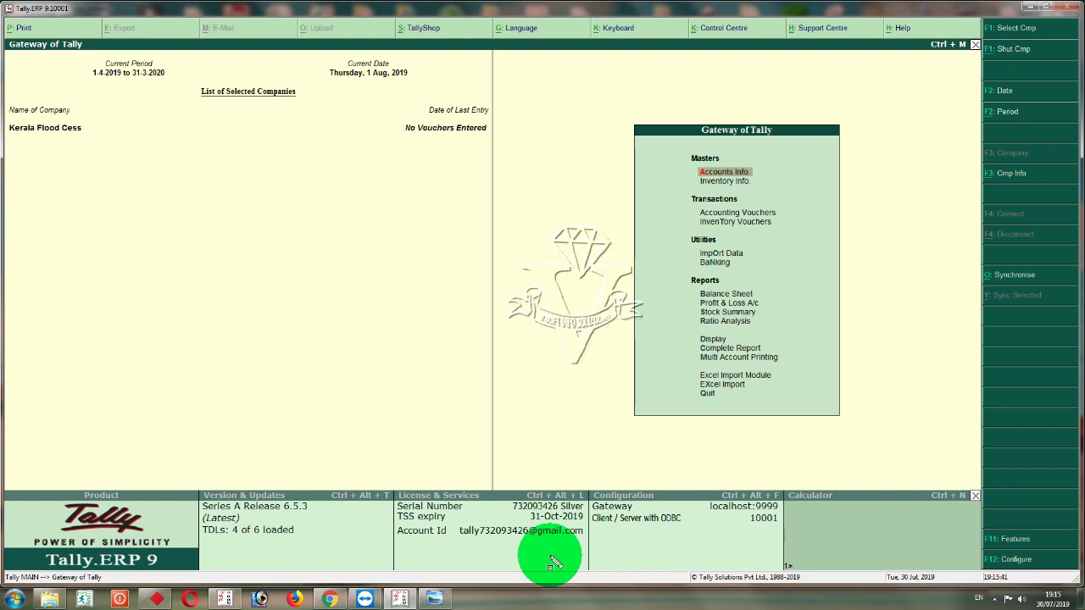
mouse_move(198, 492)
mouse_down()
mouse_move(257, 525)
mouse_move(350, 525)
mouse_up()
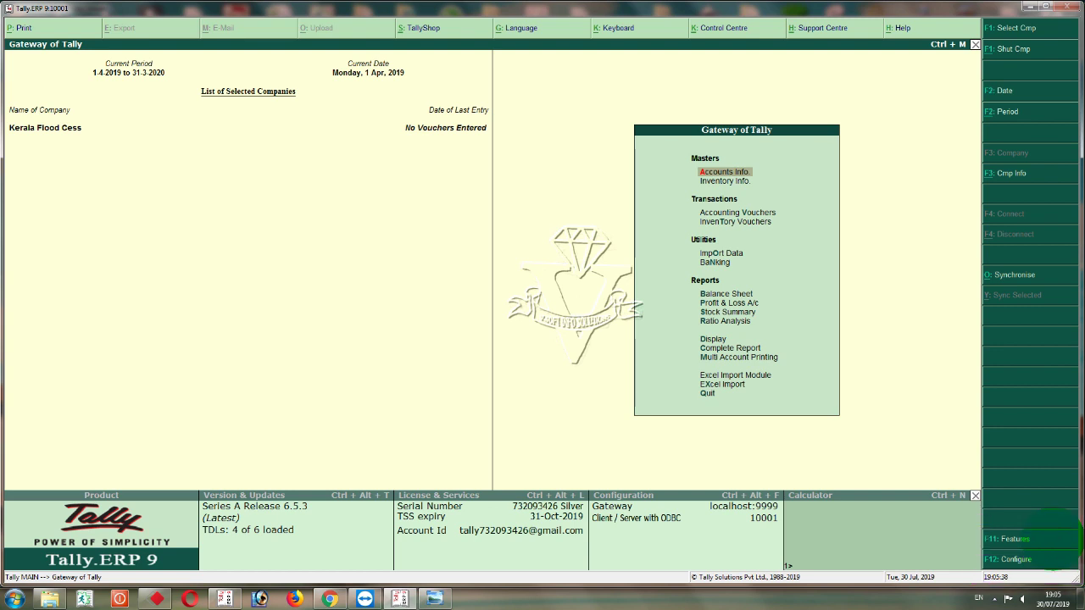
Step: Open the company's Statutory & Taxation features and set Set/alter GST details to Yes to bring up the GST details
click(1052, 537)
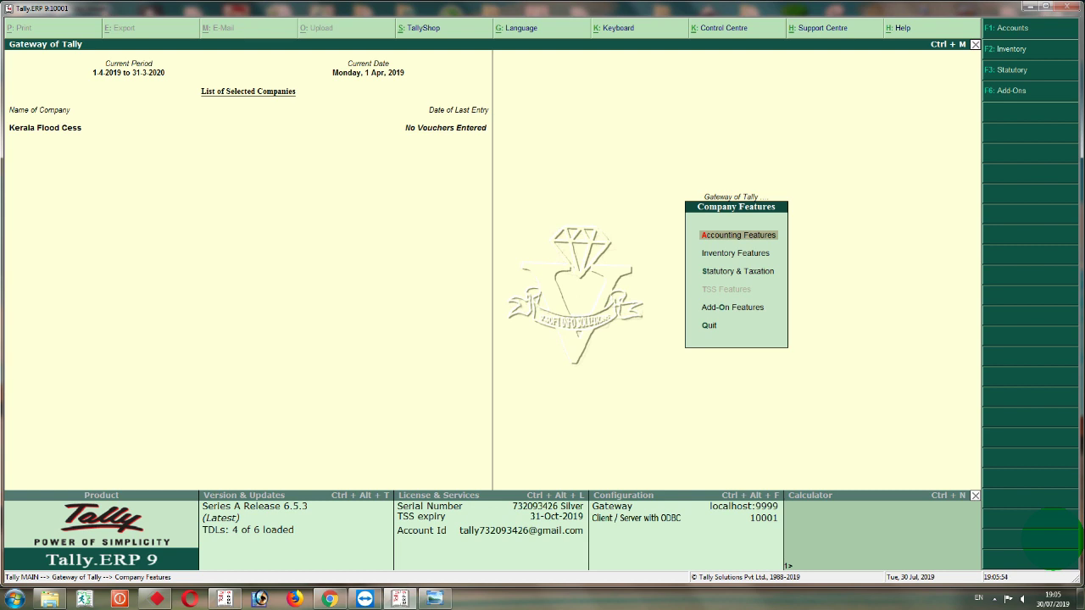
key(Down)
key(Down)
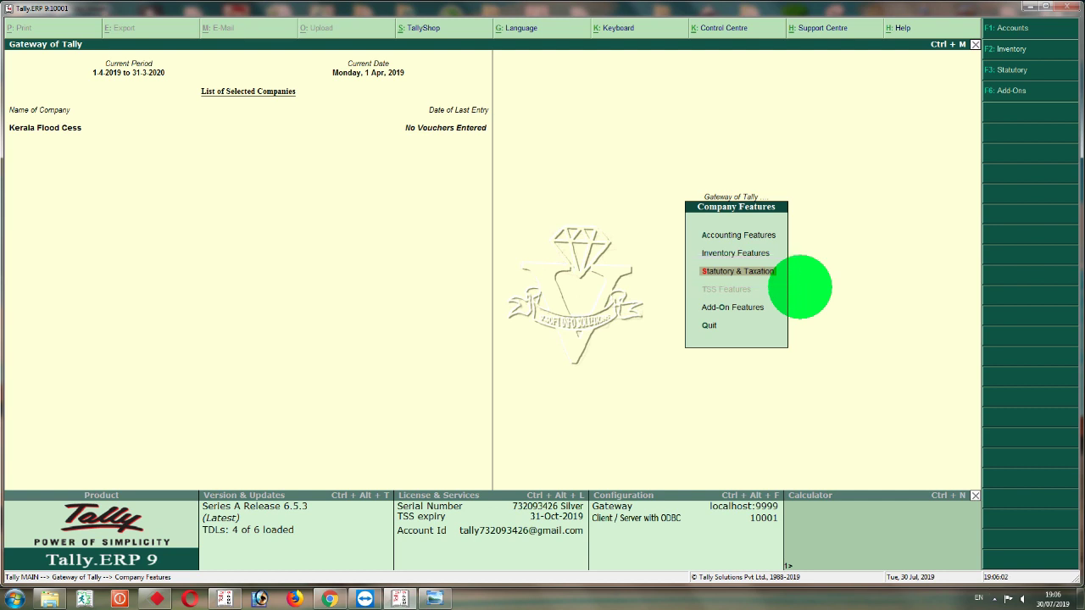
key(Return)
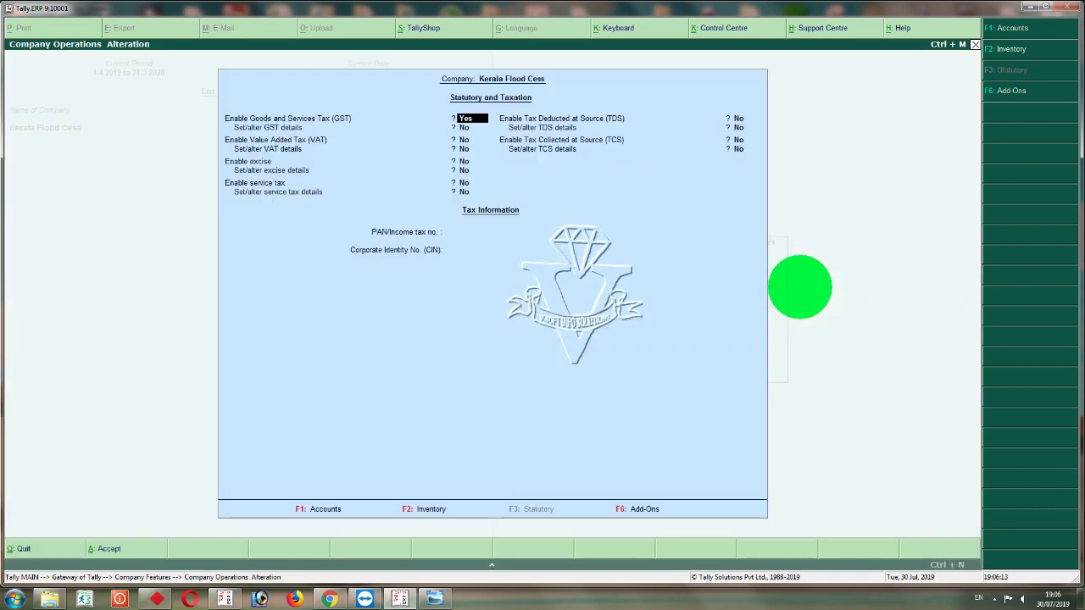
key(Return)
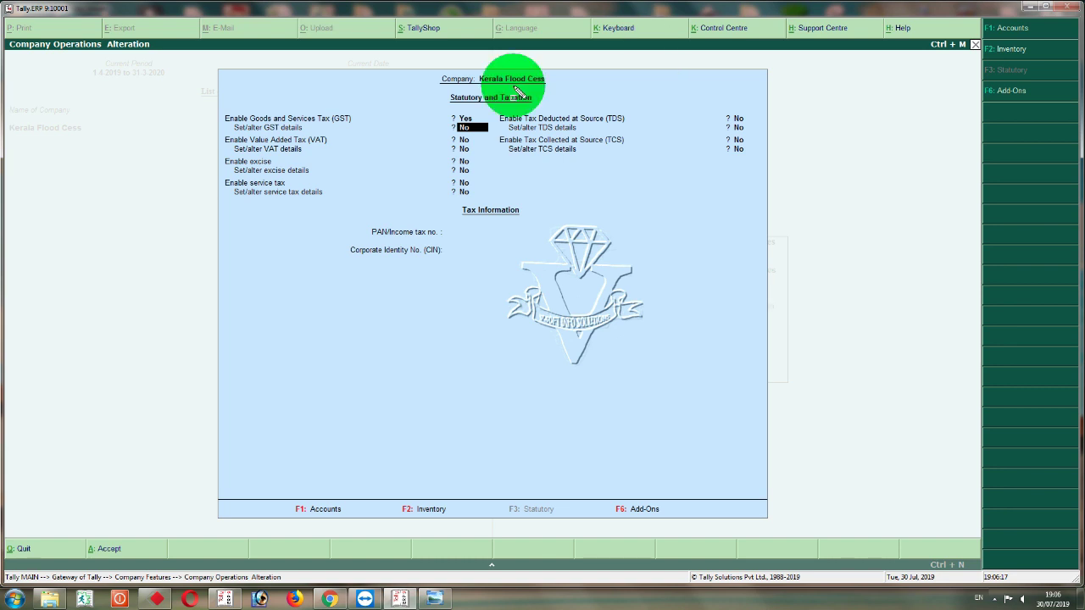
mouse_move(446, 116)
mouse_down()
mouse_move(460, 158)
mouse_move(499, 148)
mouse_up()
key(y)
key(Return)
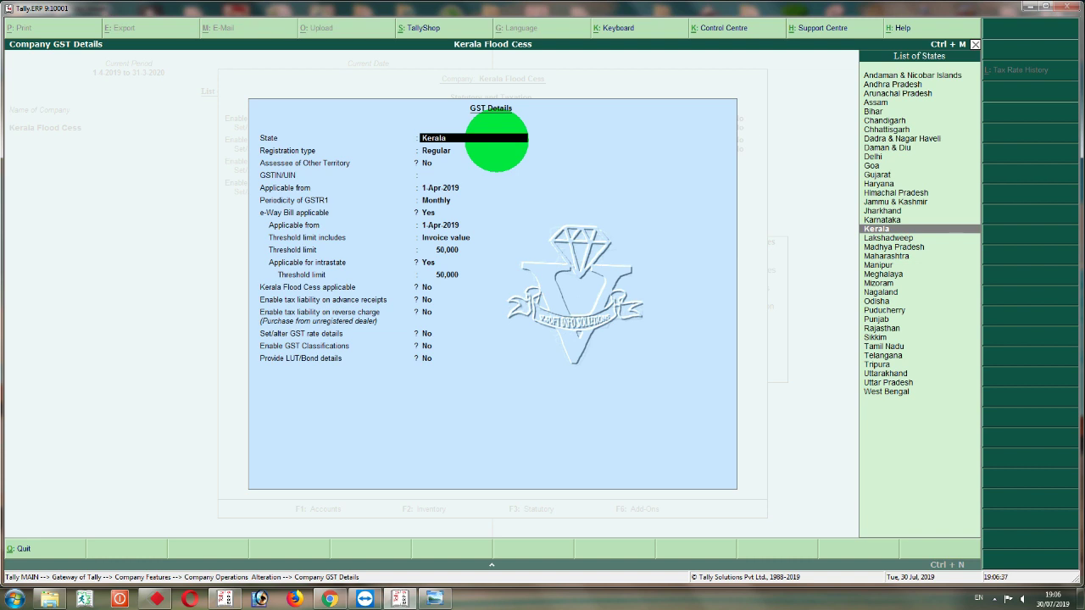
Step: Make Kerala Flood Cess applicable from 1-Aug-2019 in the company's GST details, keeping the preceding fields as they are
key(Return)
key(Return)
key(Return)
key(Return)
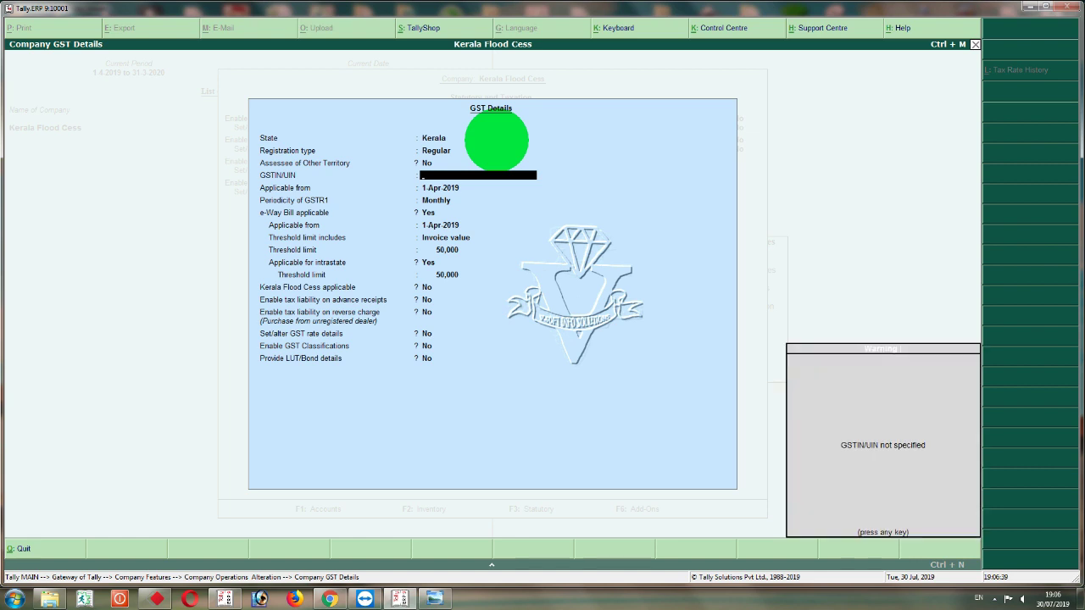
key(Return)
key(Return)
key(Return)
key(Return)
key(Return)
key(Return)
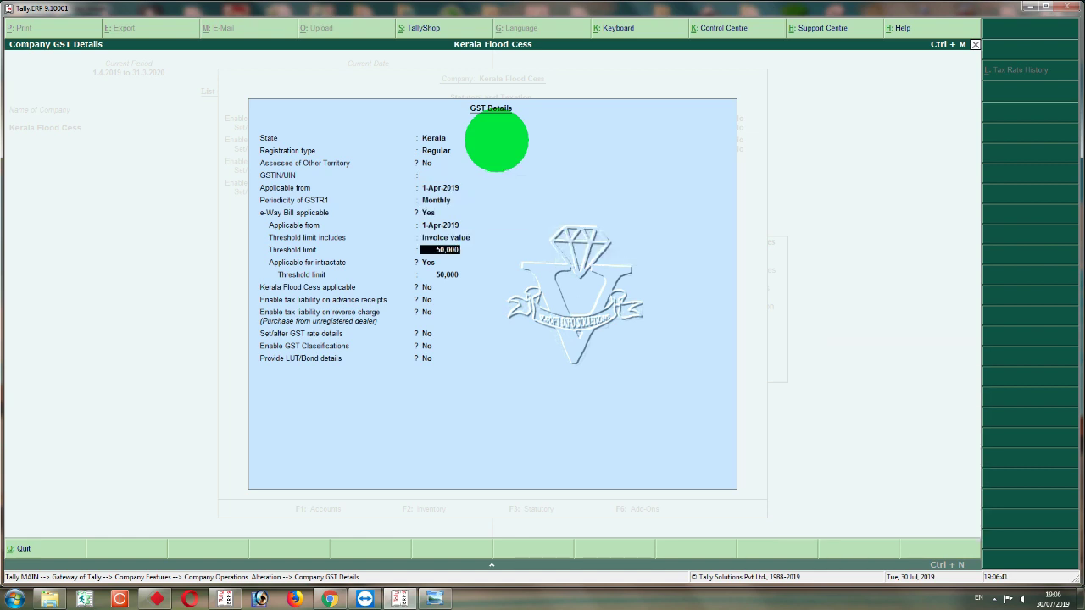
key(Return)
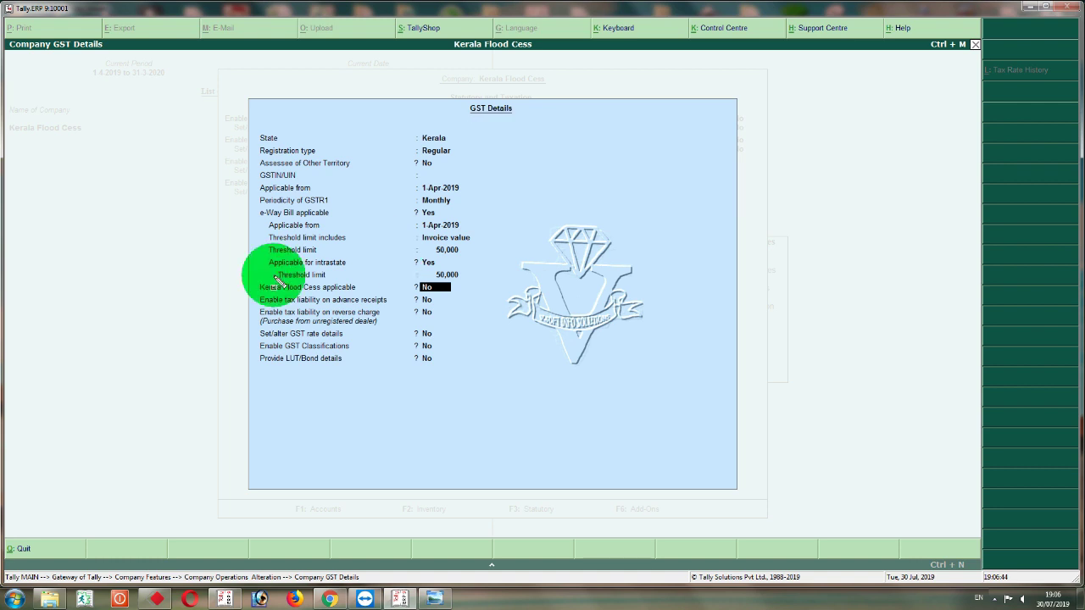
mouse_move(247, 280)
mouse_down()
mouse_move(279, 296)
mouse_move(485, 301)
mouse_up()
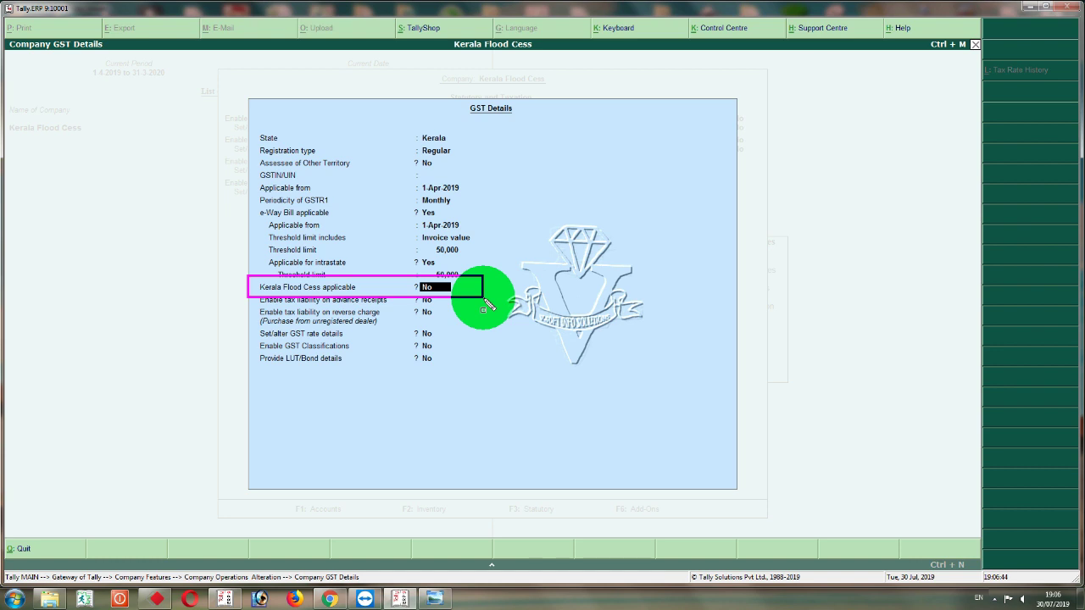
key(Escape)
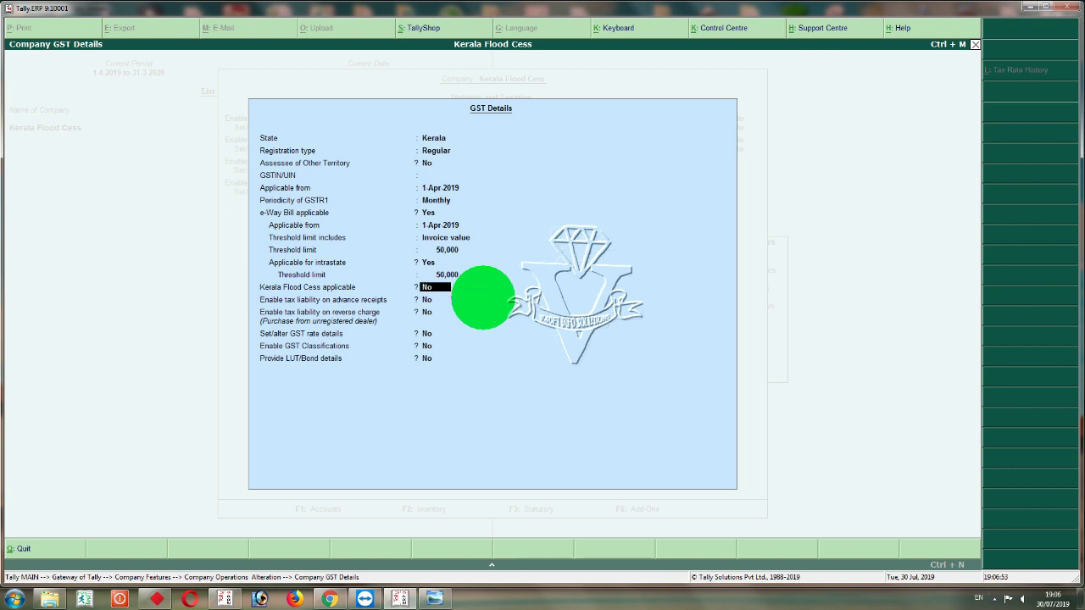
key(y)
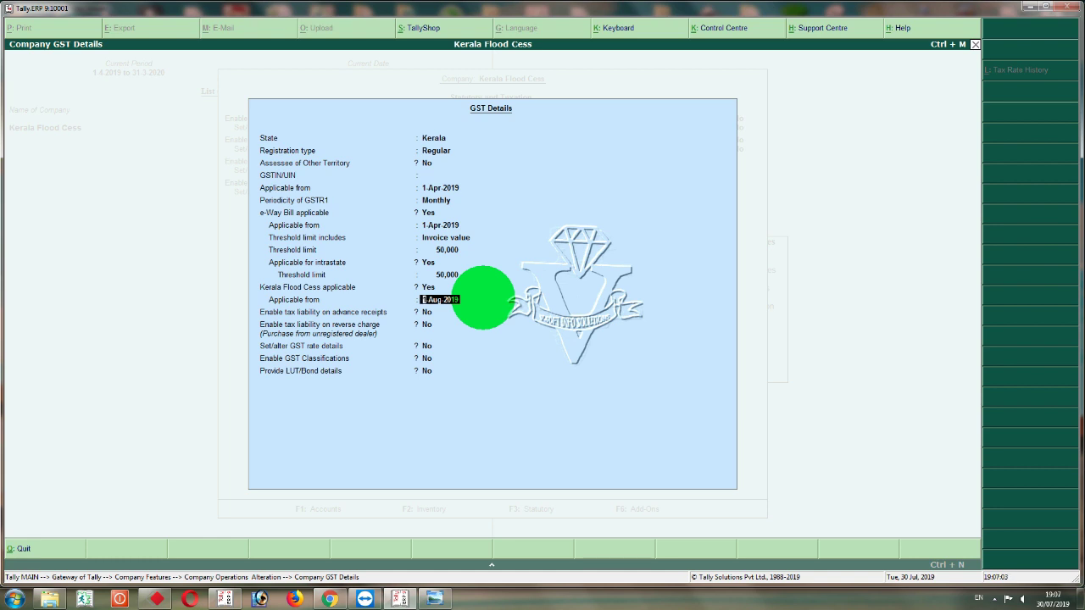
key(Return)
Step: Keep the remaining options as set, save the company's GST details and statutory features, and return to the Gateway of Tally
key(Return)
key(Return)
key(Return)
key(Return)
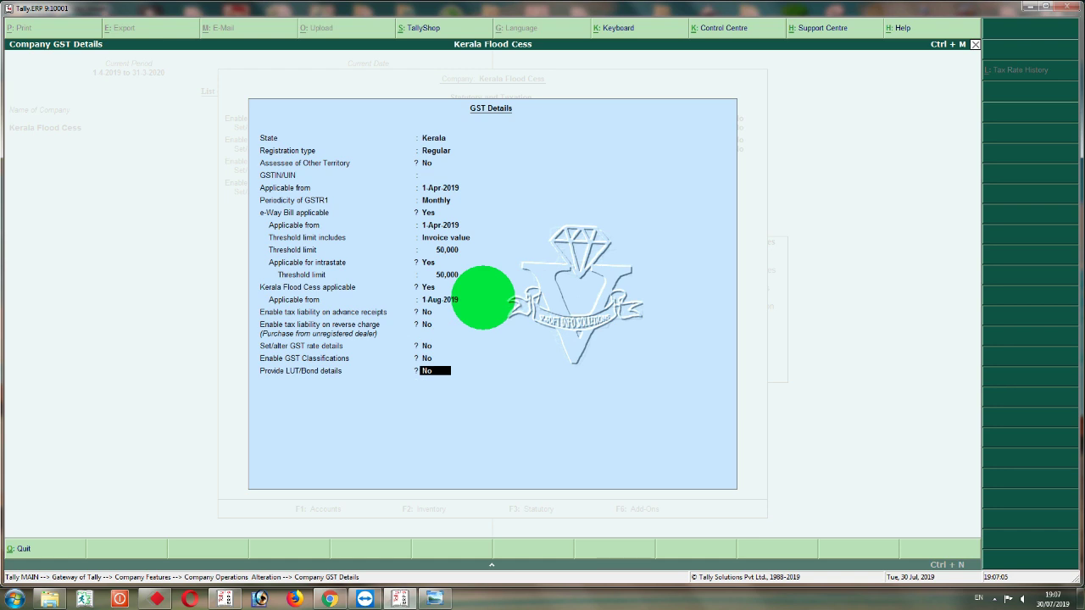
key(Return)
key(Return)
key(Return)
key(Return)
key(Return)
key(Return)
key(Return)
key(Return)
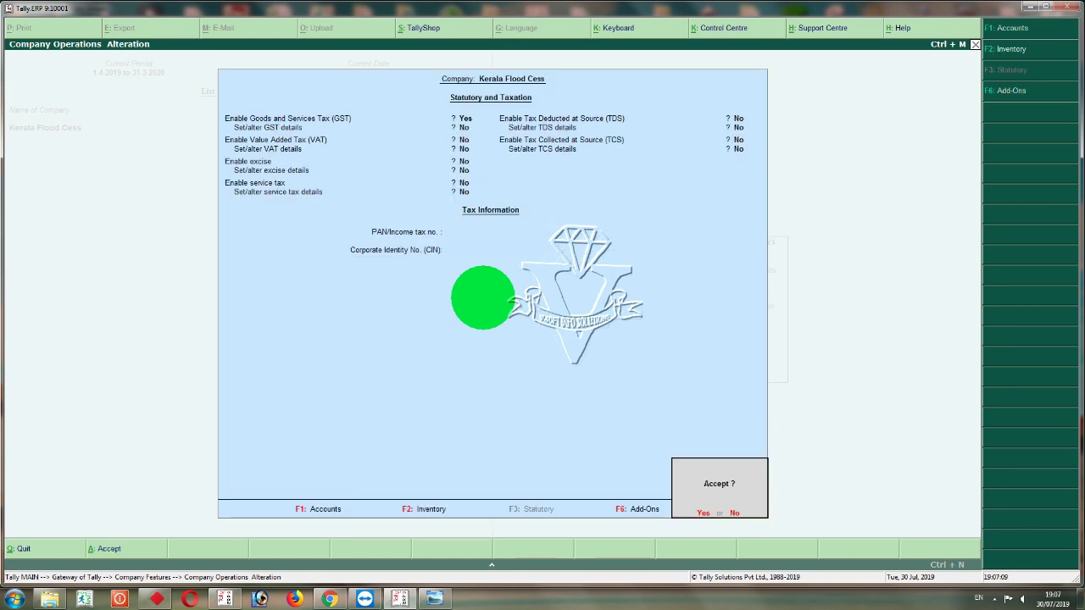
key(Return)
key(Escape)
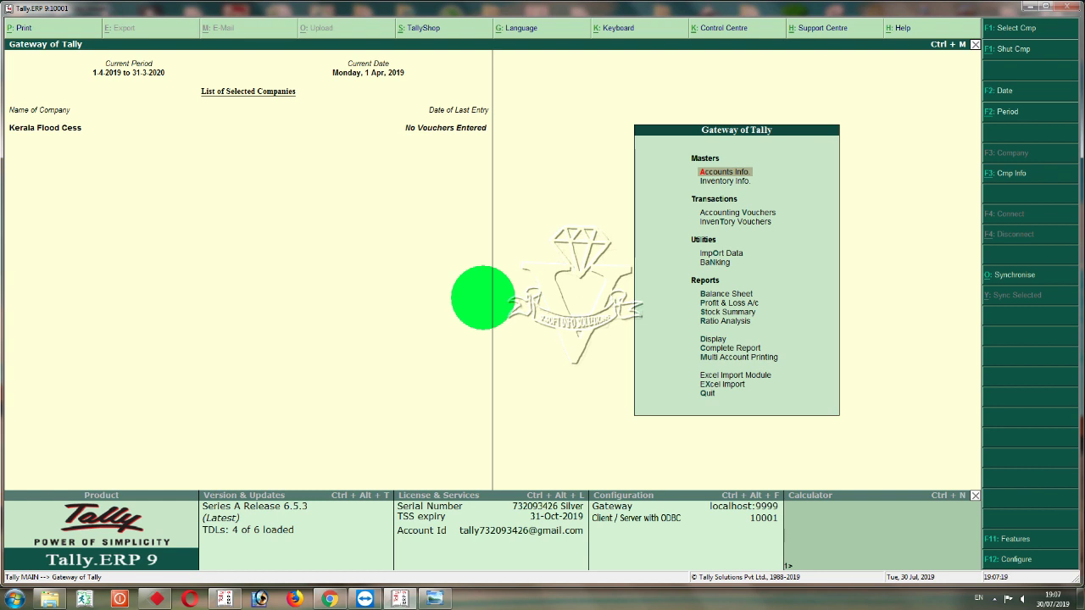
Step: Open the list of ledgers for altering a single ledger in Accounts Info
key(Return)
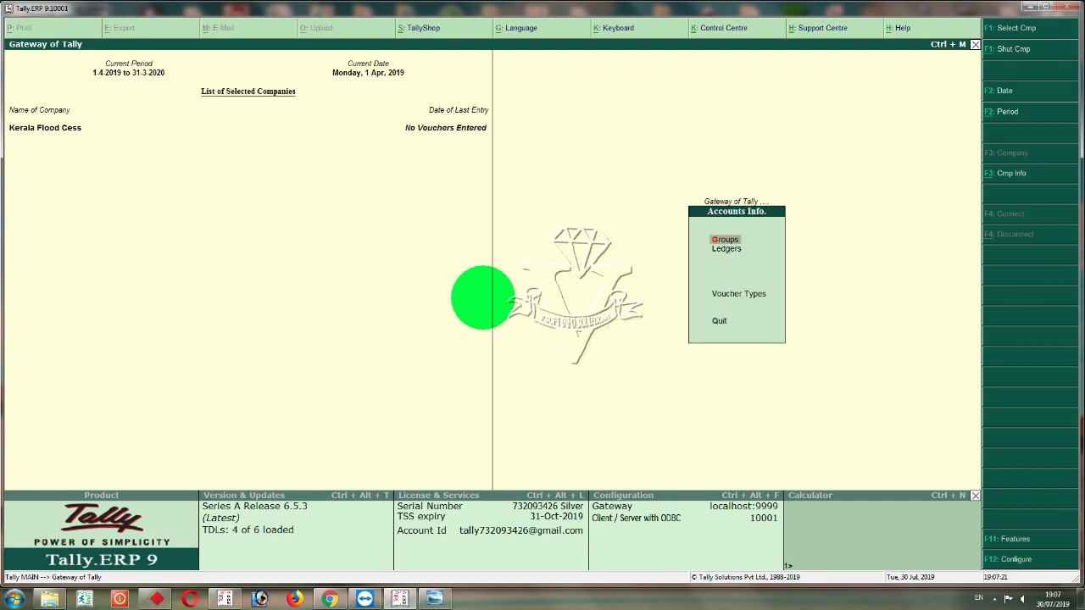
key(Down)
key(Return)
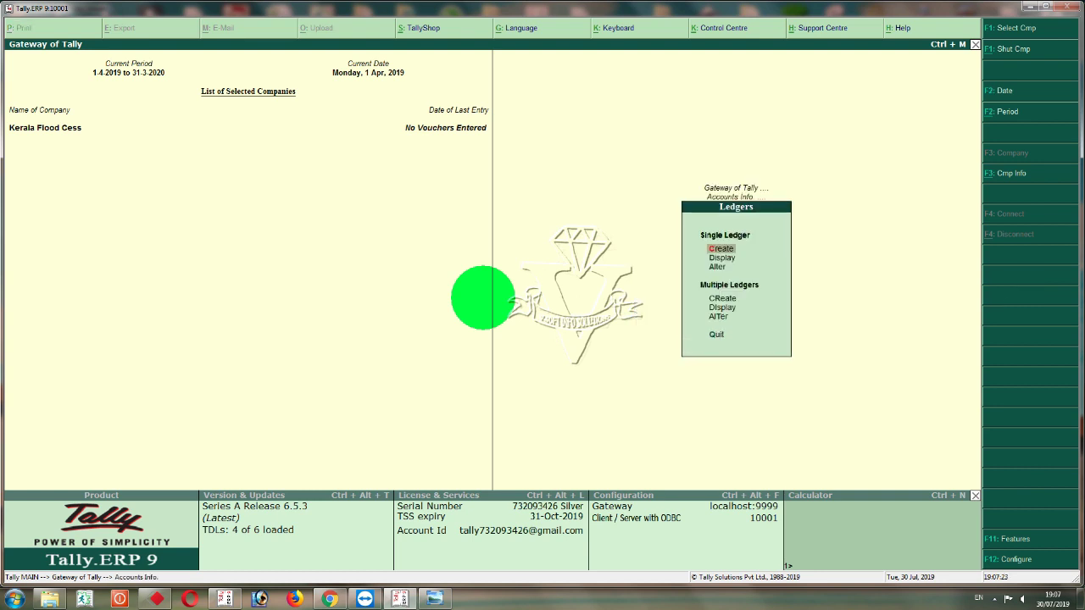
key(Down)
key(Down)
key(Return)
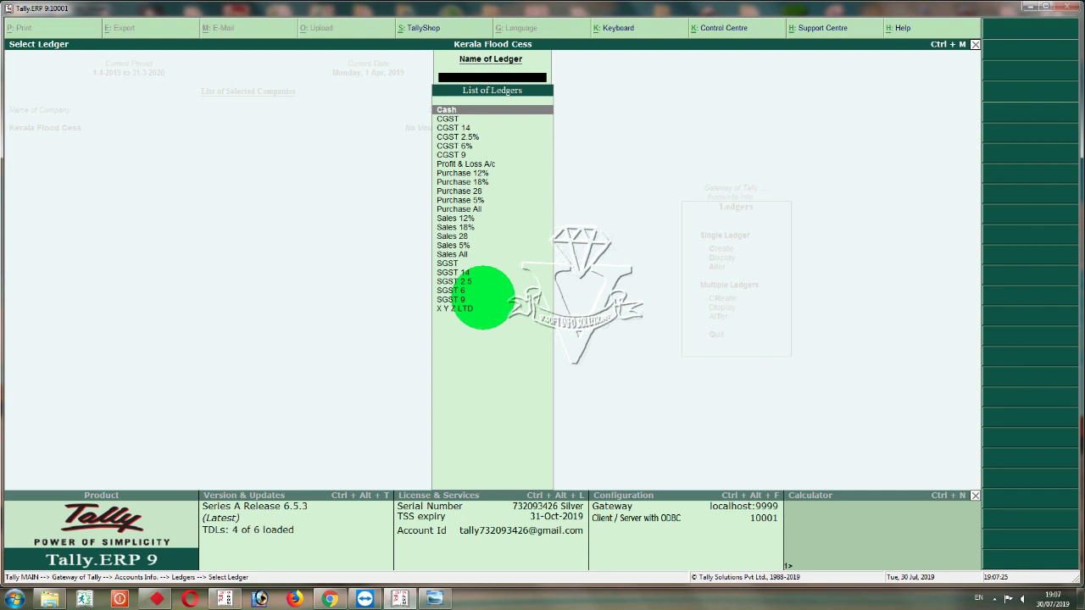
Step: View the Sales All ledger's alteration details and leave the ledger without changing it
key(Down)
key(Down)
key(Down)
key(Down)
key(Down)
key(Down)
key(Down)
key(Down)
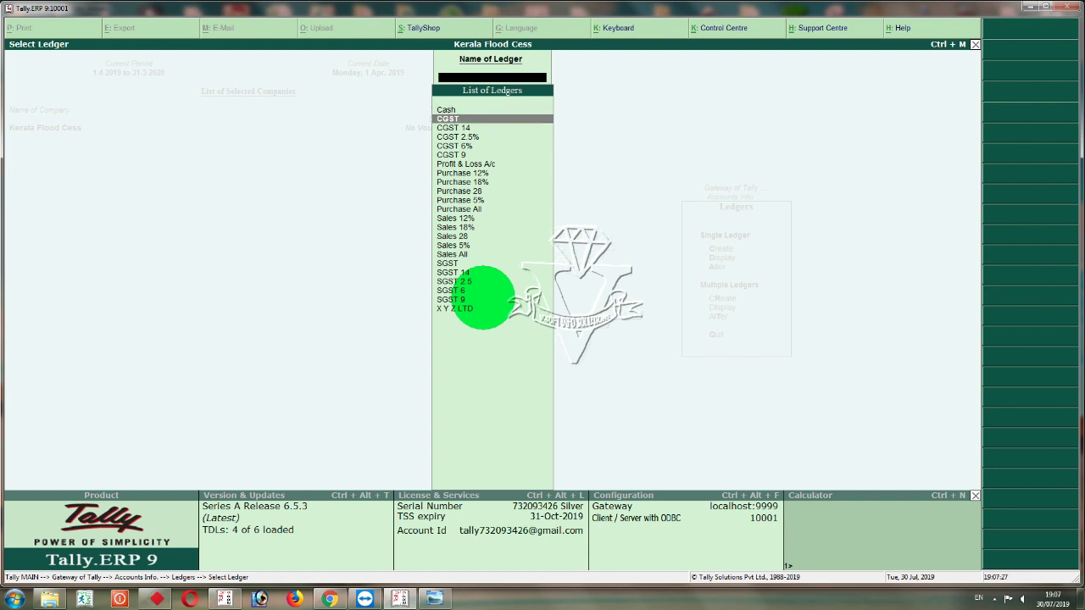
key(Down)
key(Down)
key(Down)
key(Down)
key(Down)
key(Down)
key(Down)
key(Down)
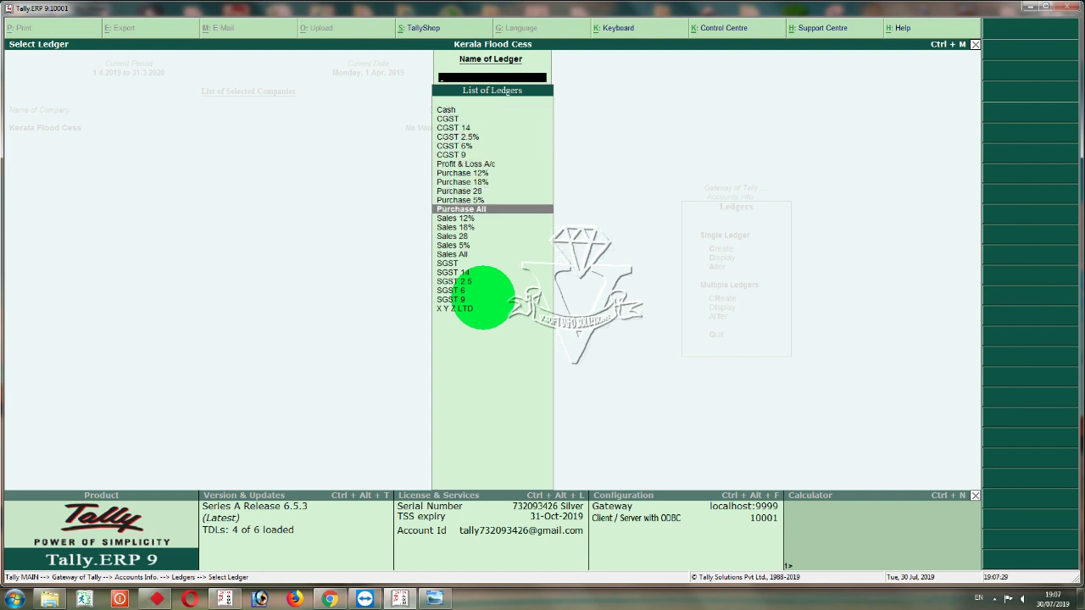
key(Up)
key(Down)
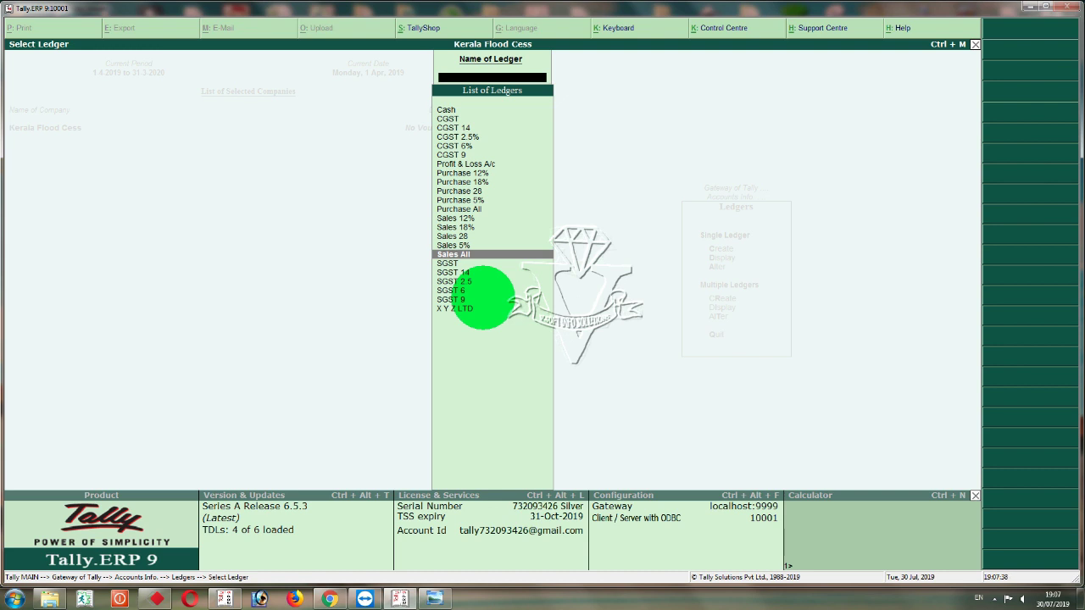
key(Return)
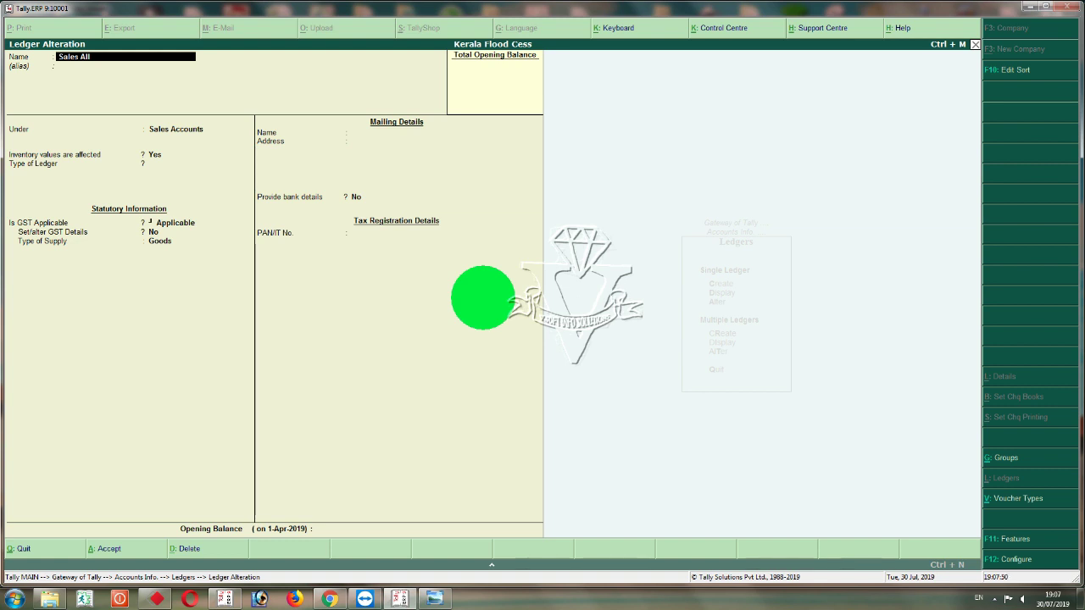
key(Escape)
key(y)
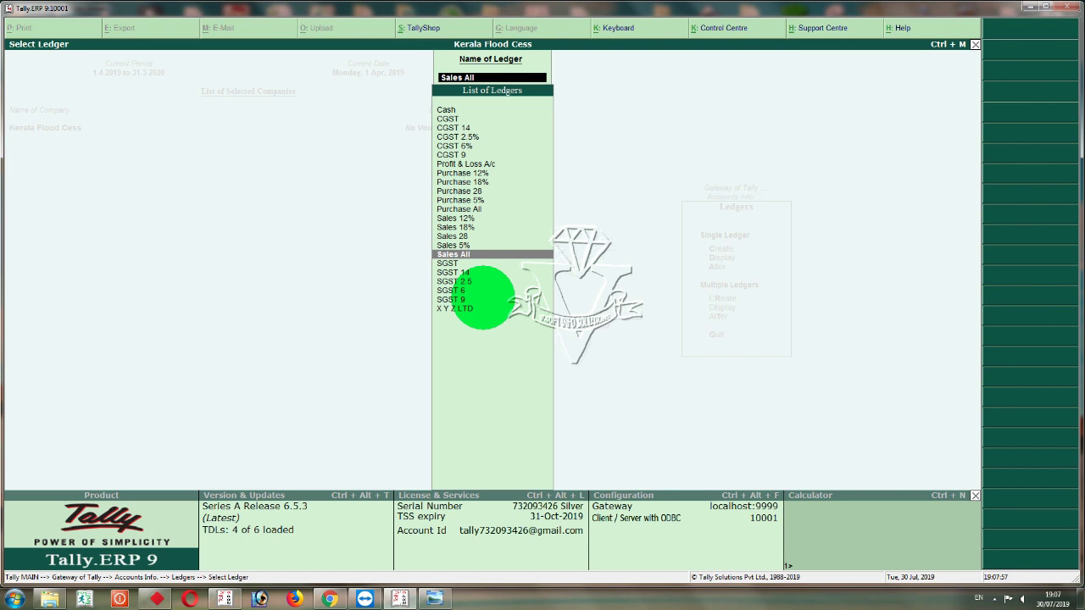
Step: View the Sales 5% ledger's alteration details and leave the ledger without changing it
key(Up)
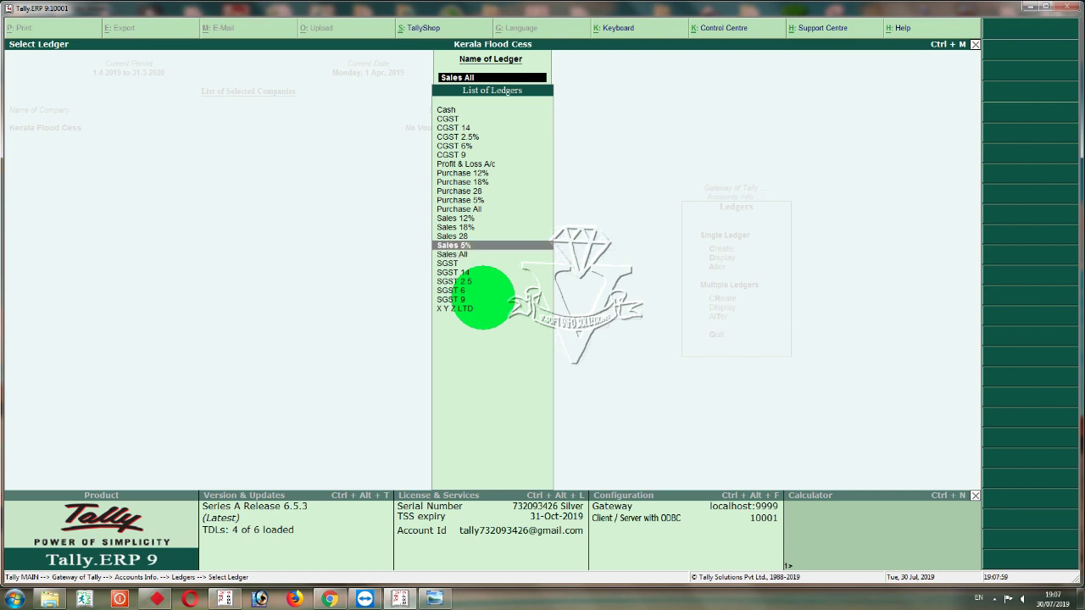
key(Return)
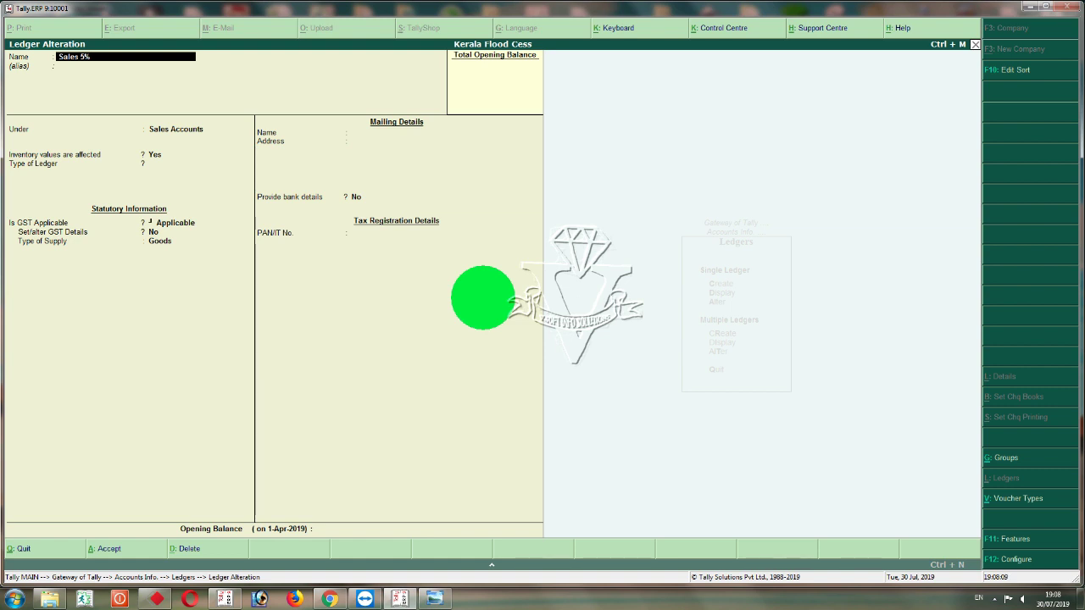
key(Escape)
key(Return)
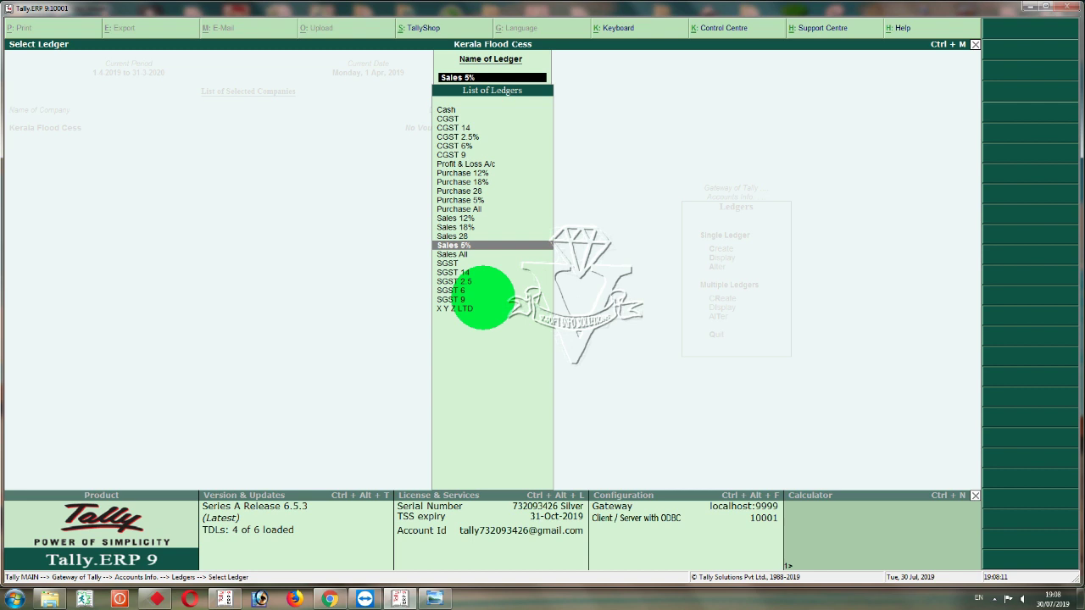
Step: Open the Sales 12% ledger for alteration and set Set/alter GST Details to Yes to bring up its GST details
key(Up)
key(Up)
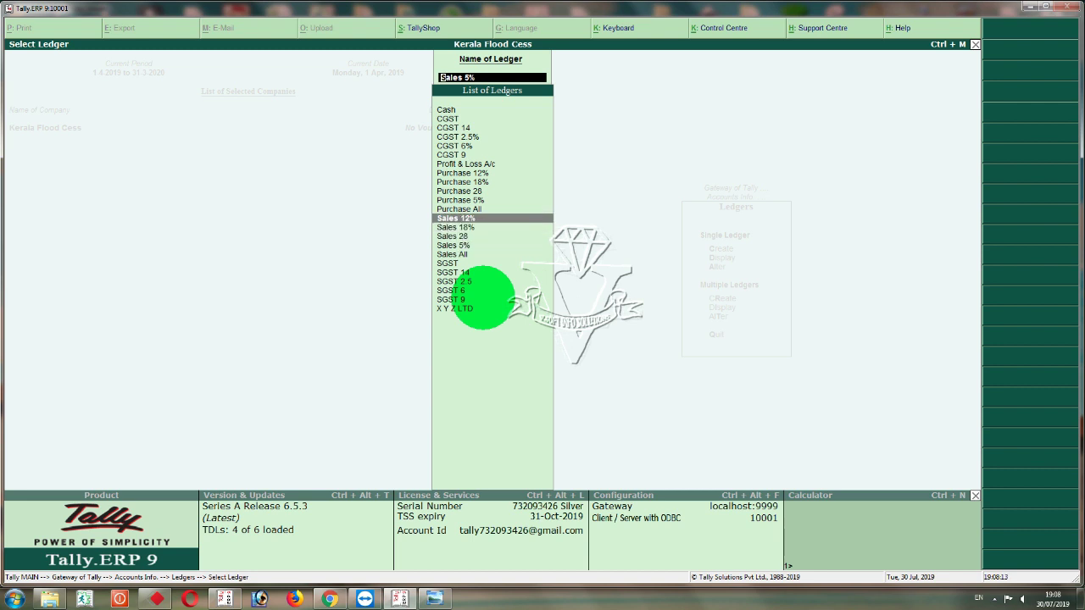
key(Return)
key(Return)
key(Return)
key(Return)
key(Return)
key(Return)
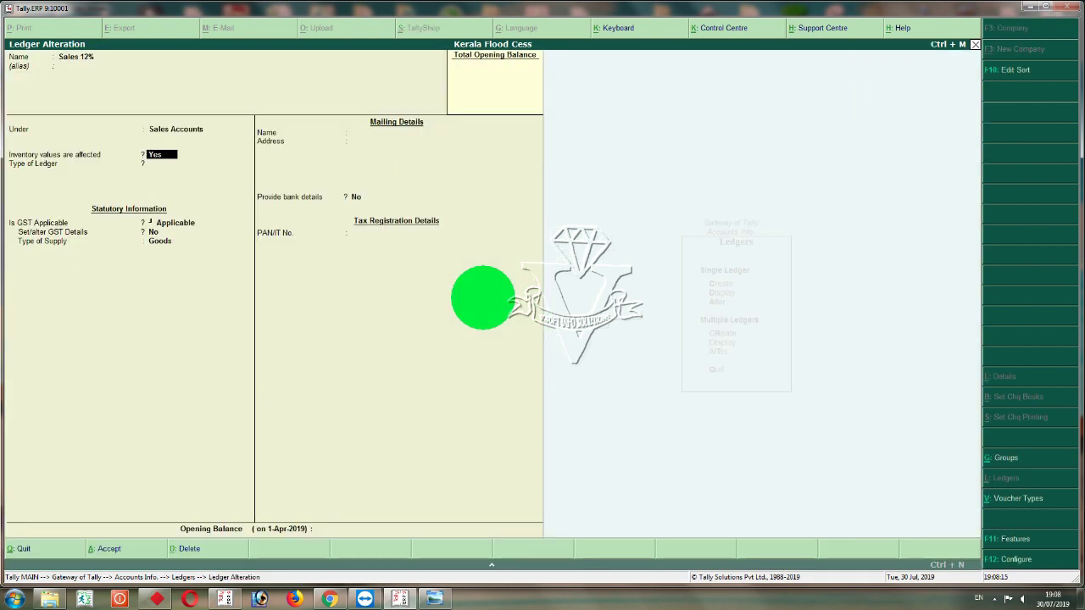
key(Return)
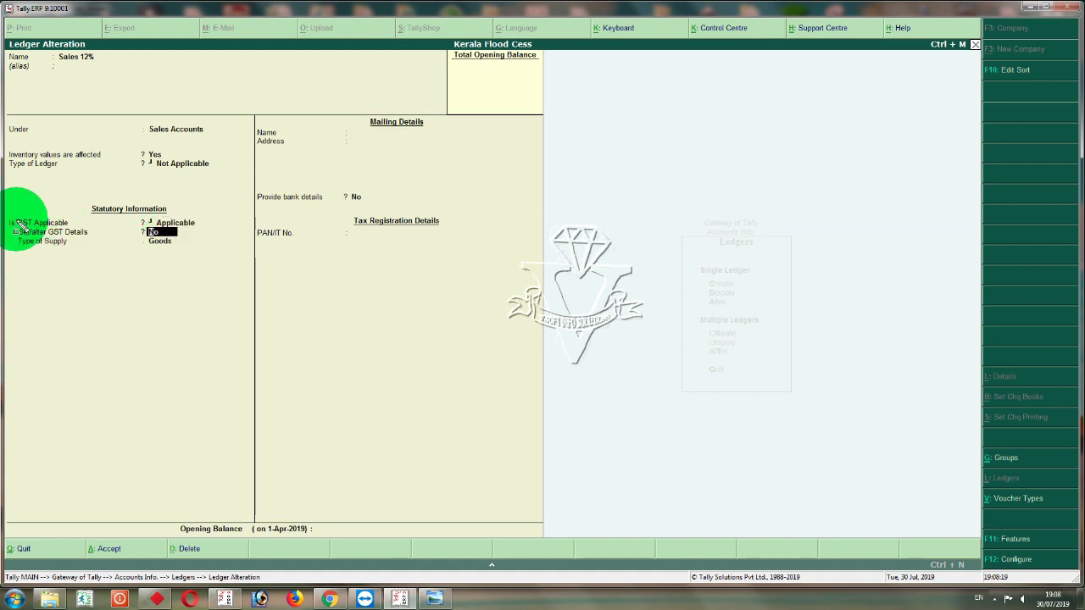
drag(34, 236, 188, 240)
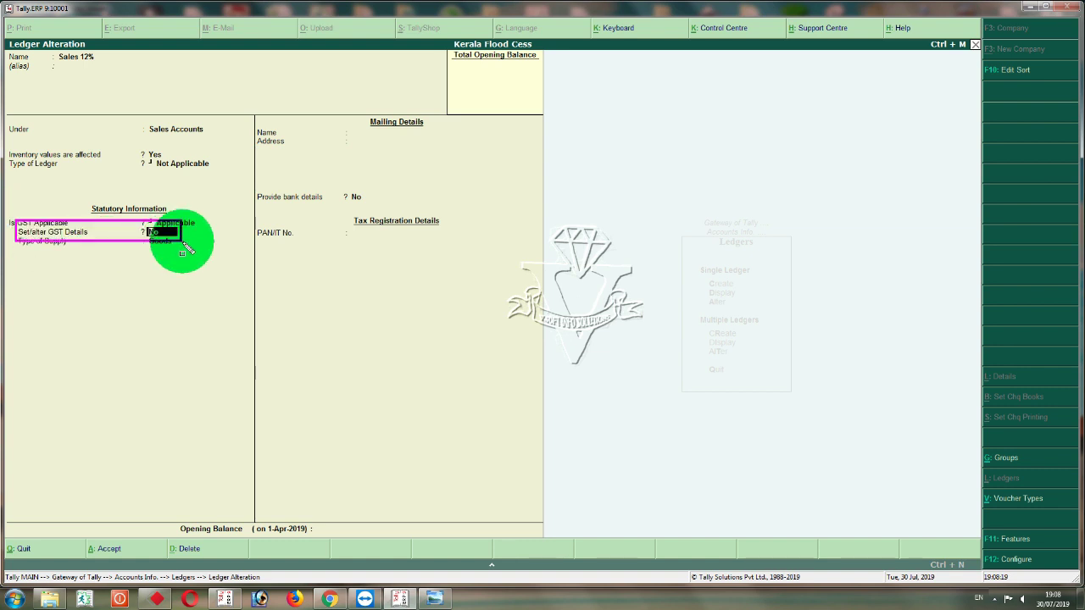
key(Escape)
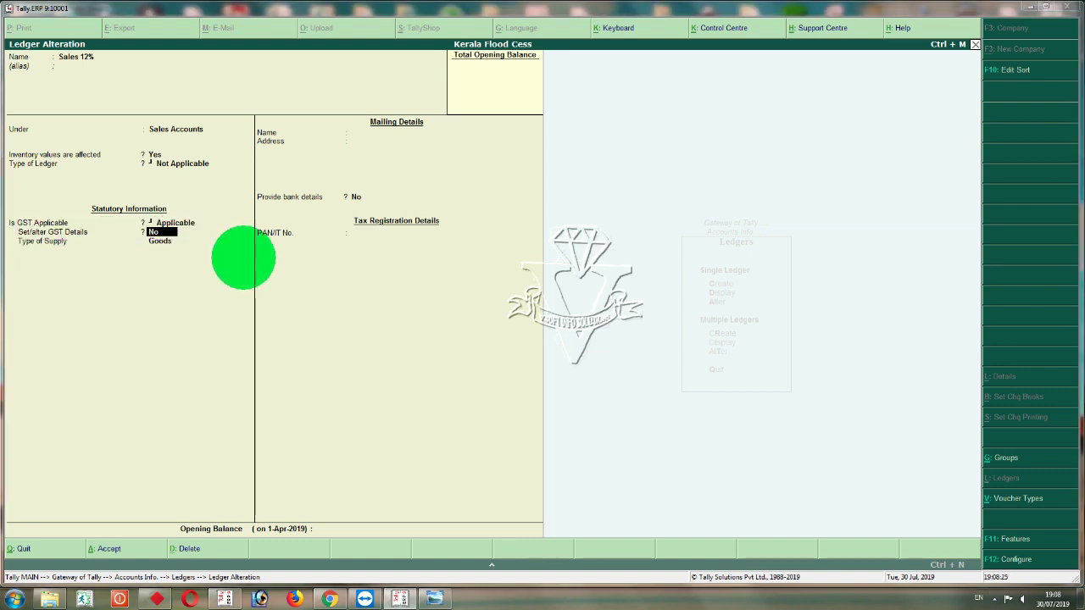
text(y)
key(Return)
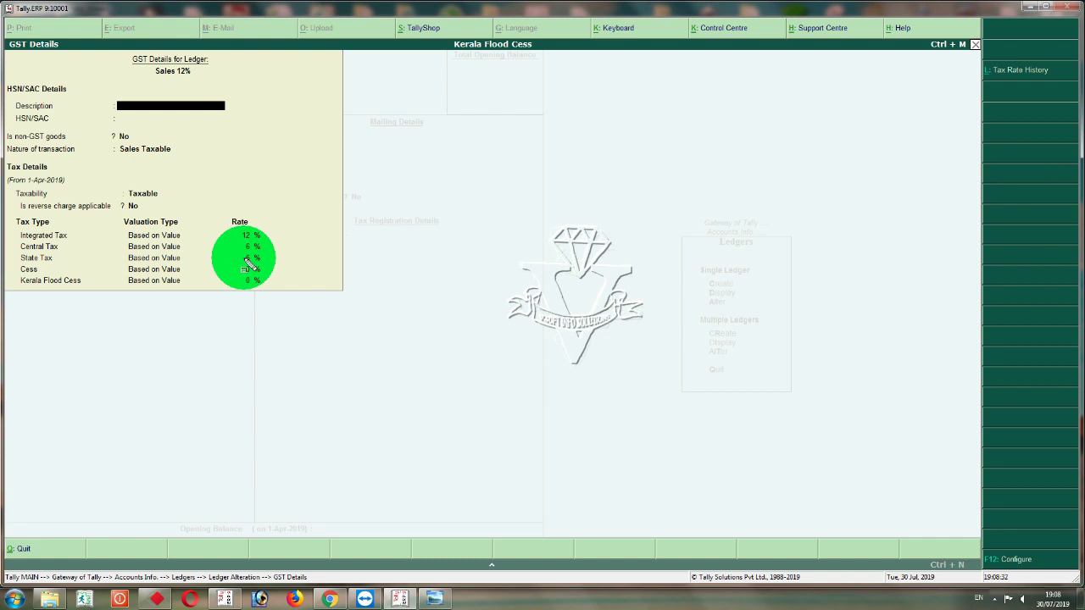
Step: Set the Kerala Flood Cess rate in the Sales 12% ledger's GST details to 1%
mouse_move(14, 266)
mouse_down()
mouse_move(47, 288)
mouse_move(124, 298)
mouse_move(282, 291)
mouse_up()
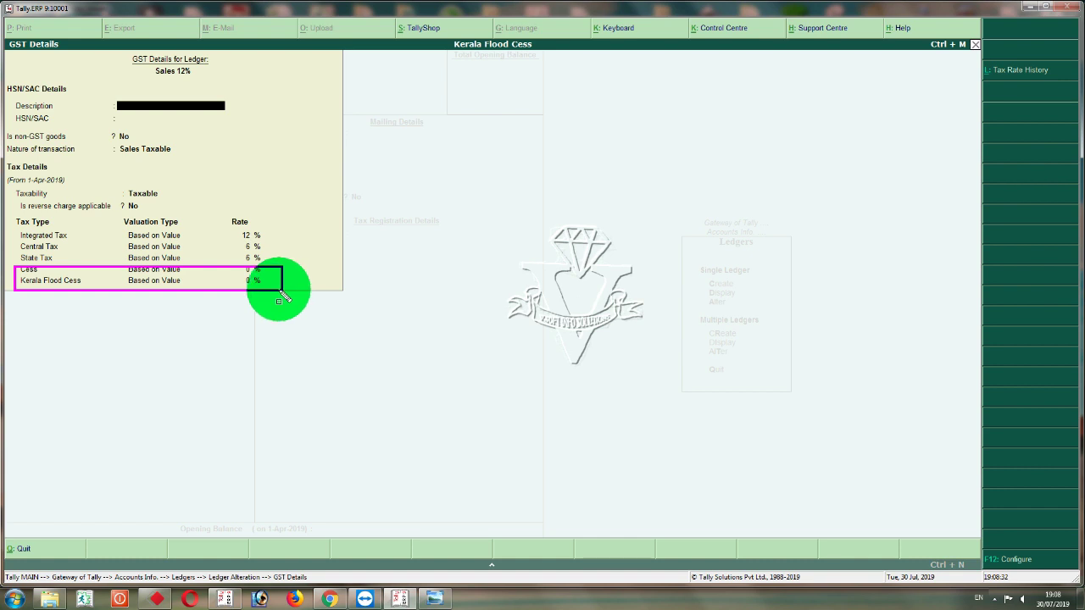
drag(282, 291, 283, 290)
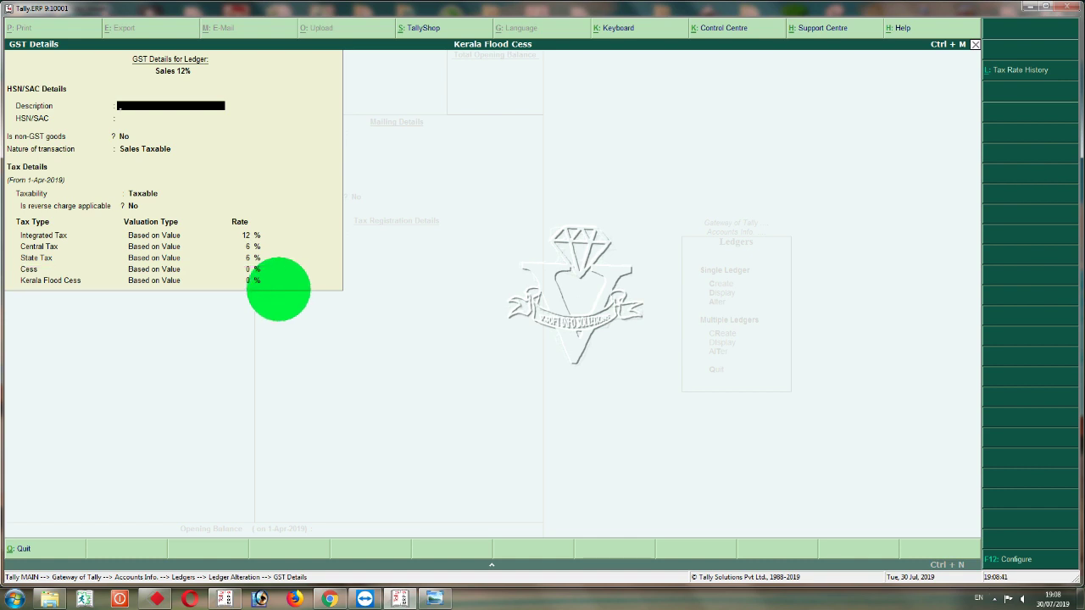
key(Return)
key(Return)
key(Return)
key(Return)
key(Return)
key(Return)
key(Return)
key(Return)
text(1)
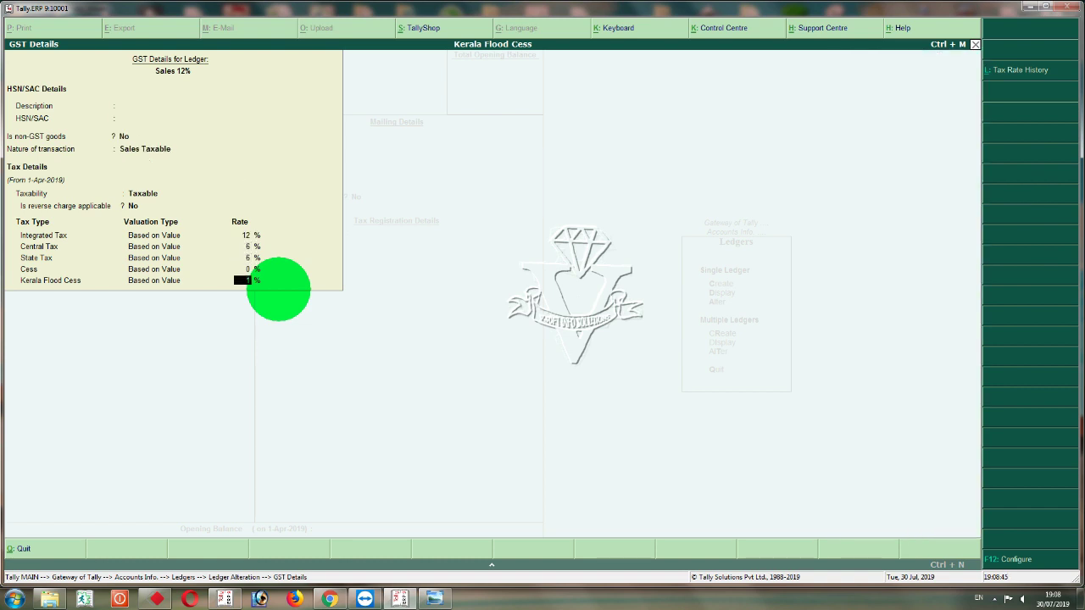
key(Return)
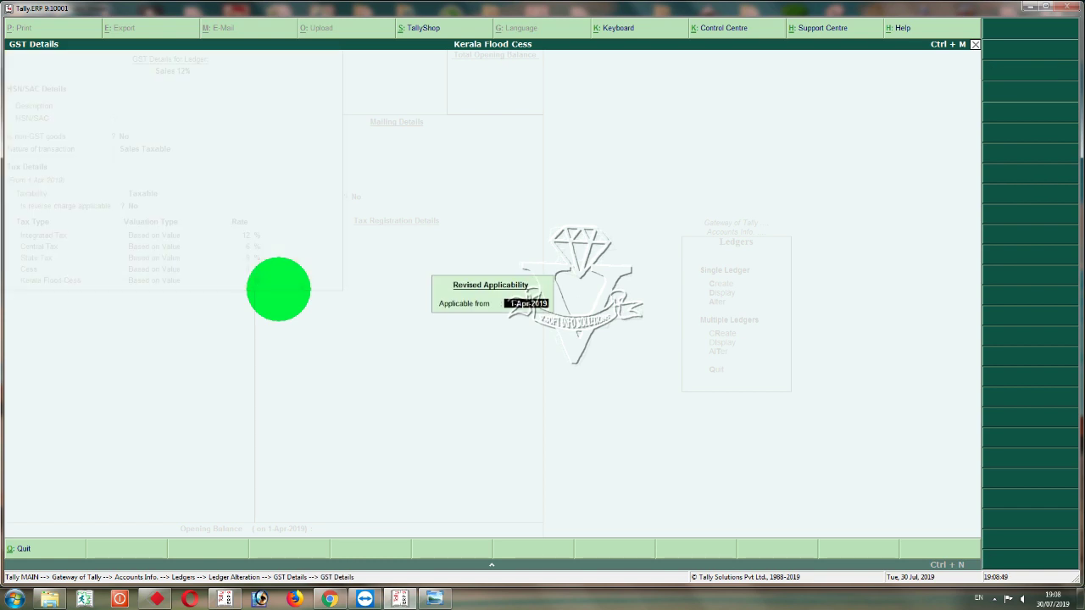
Step: Make the revised tax rate applicable from 1-8-2019 and save the Sales 12% ledger with supply type Goods
text(1-8-2019)
key(Return)
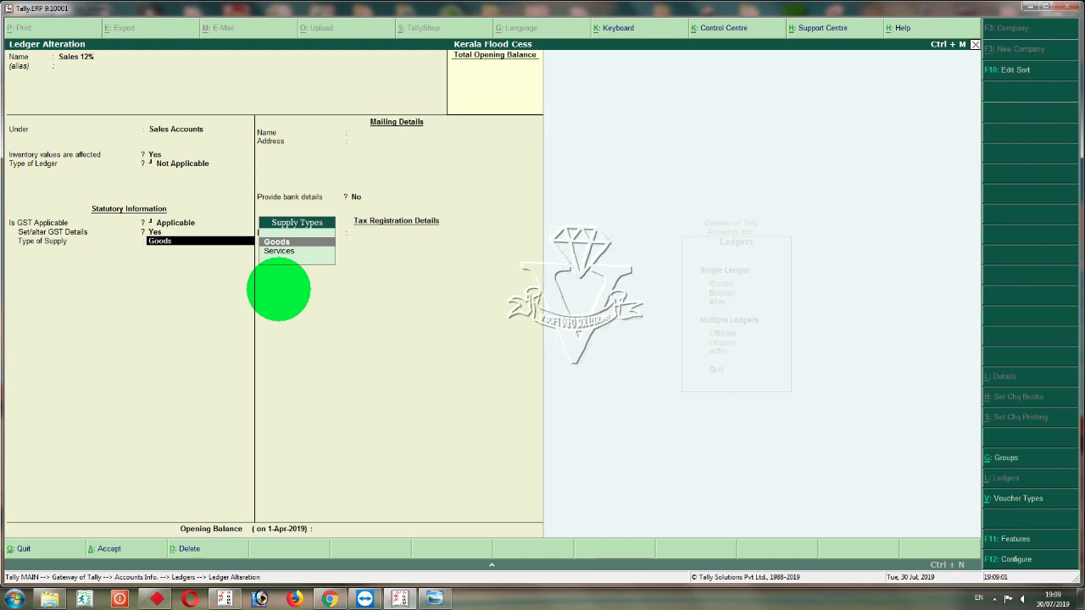
key(Return)
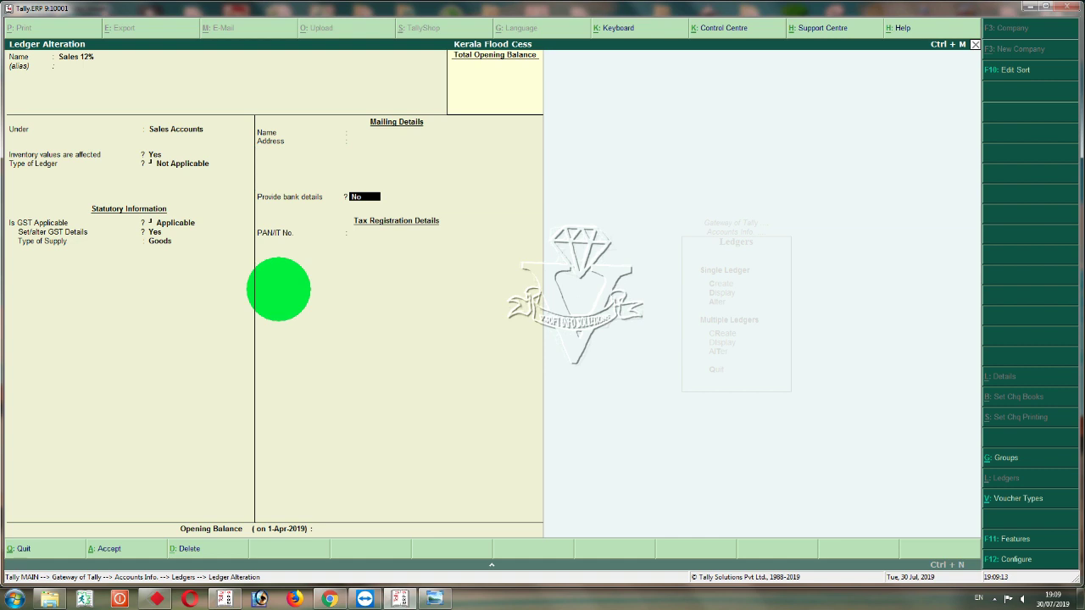
key(Return)
key(Return)
key(Return)
Step: Open the Sales 18% ledger for alteration and set Set/alter GST Details to Yes
key(Down)
key(Return)
key(Return)
key(Return)
key(Return)
key(Return)
key(Return)
text(y)
key(Return)
Step: Set the Sales 18% ledger's Kerala Flood Cess rate to 1% applicable from 1-Apr-2019 and go back into its GST details
key(Return)
key(Return)
key(Return)
key(Return)
key(Return)
key(Return)
key(Return)
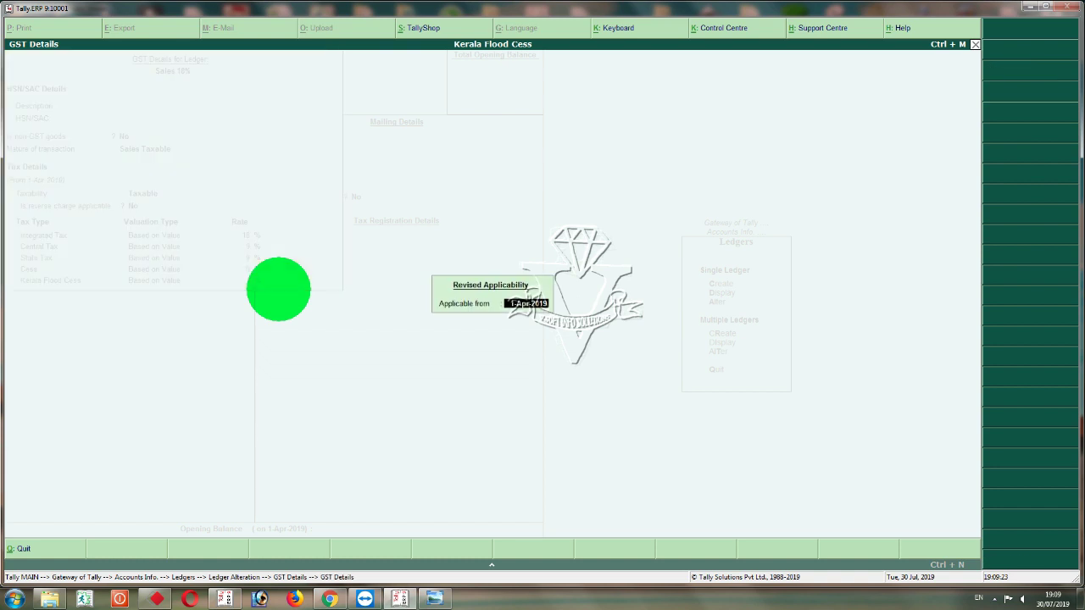
key(Return)
key(BackSpace)
key(BackSpace)
key(Return)
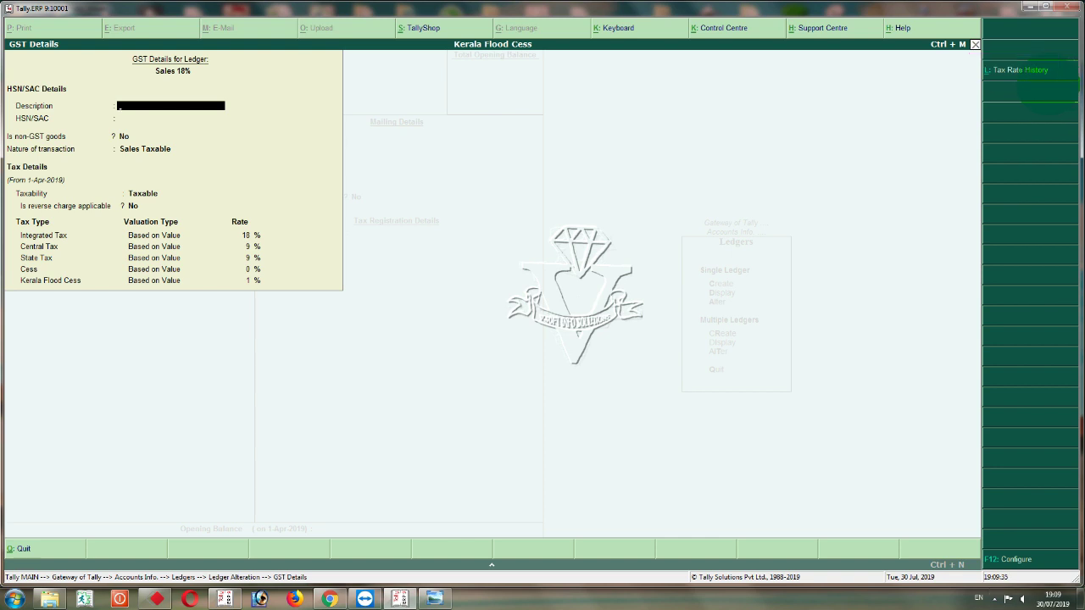
Step: Reset the Kerala Flood Cess rate to 0% in the 1-Apr-2019 entry of the Sales 18% ledger's tax rate history
click(1043, 80)
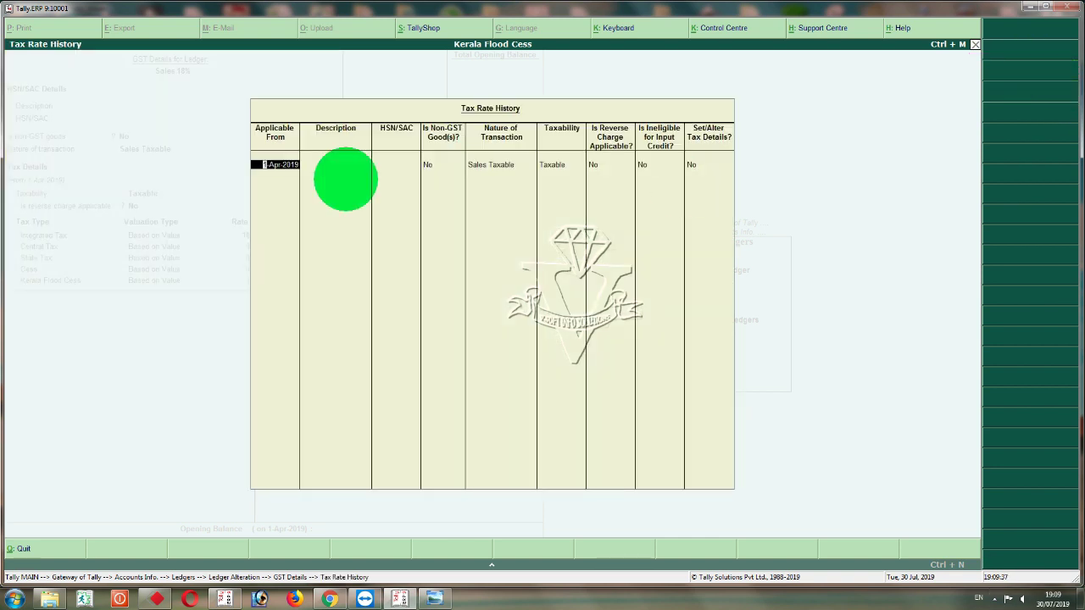
click(691, 165)
key(y)
key(Return)
key(Return)
key(Return)
key(Return)
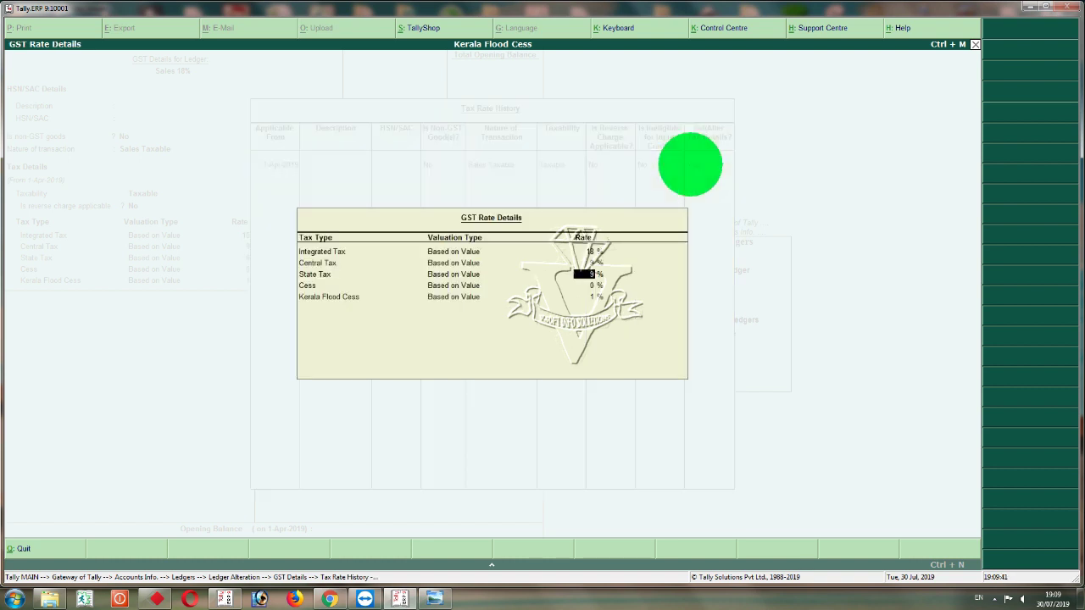
key(Return)
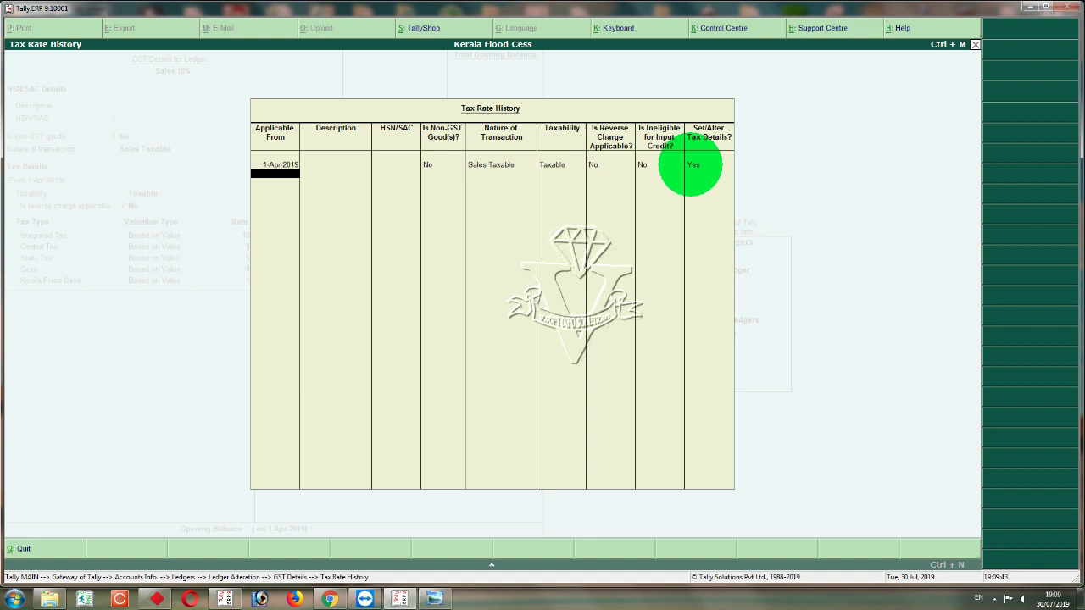
key(Return)
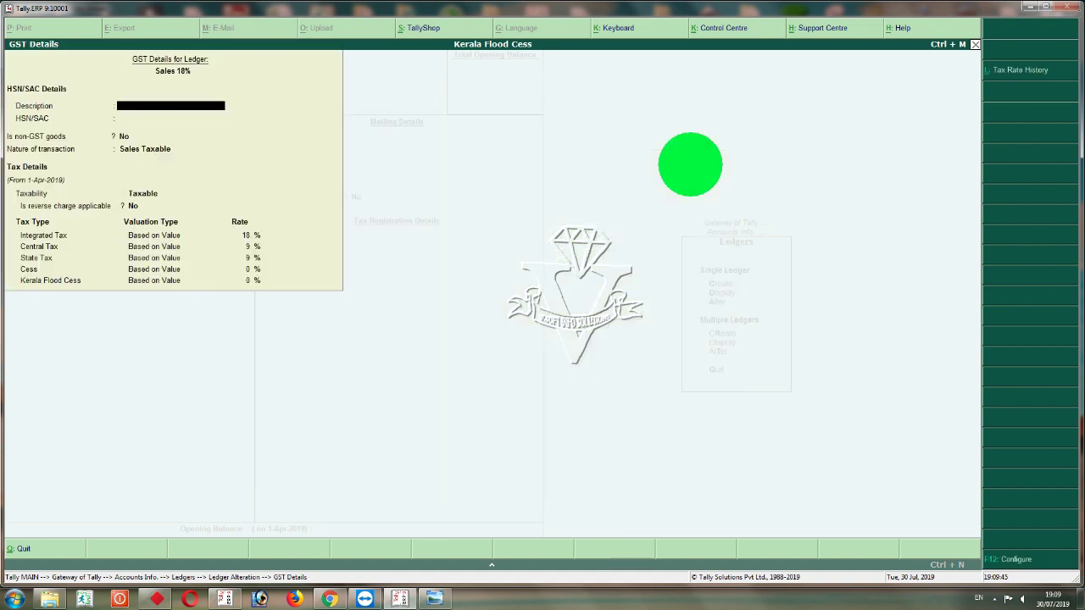
Step: Set the Kerala Flood Cess rate in the Sales 18% ledger's GST details to 1%
key(Return)
key(Return)
key(Return)
key(Return)
key(Return)
key(Return)
key(Return)
key(Return)
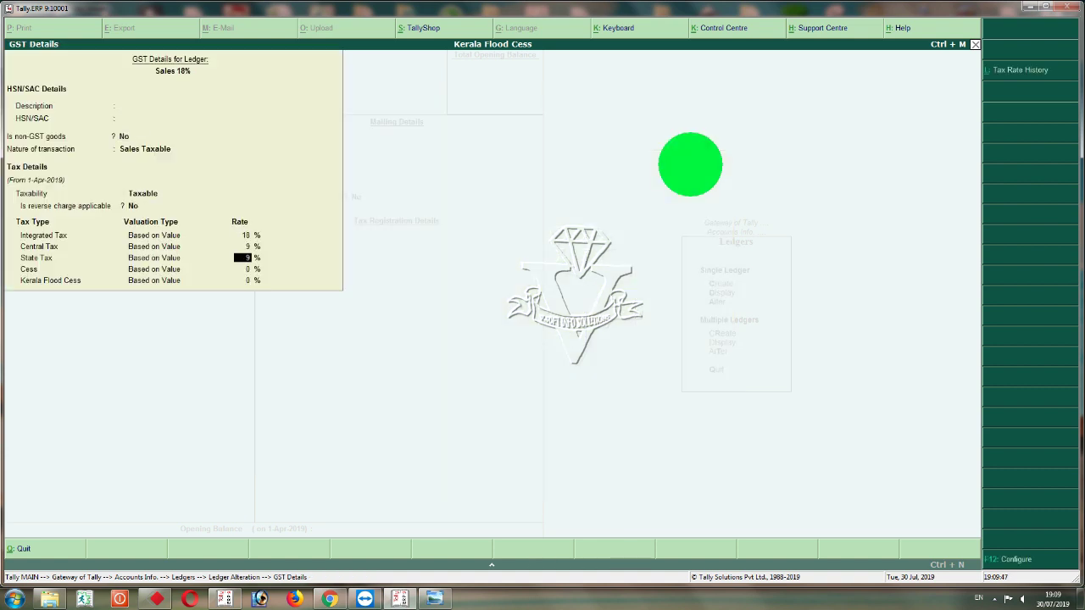
text(1)
key(Return)
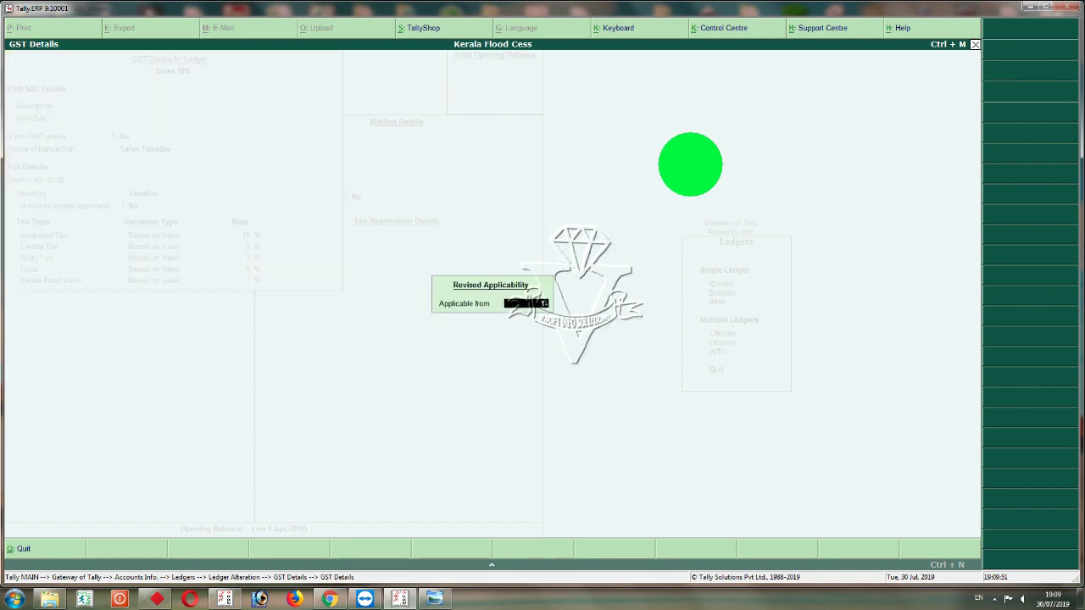
Step: Confirm the revised rate's applicability date and save the Sales 18% ledger
key(Return)
key(Return)
key(Return)
key(Return)
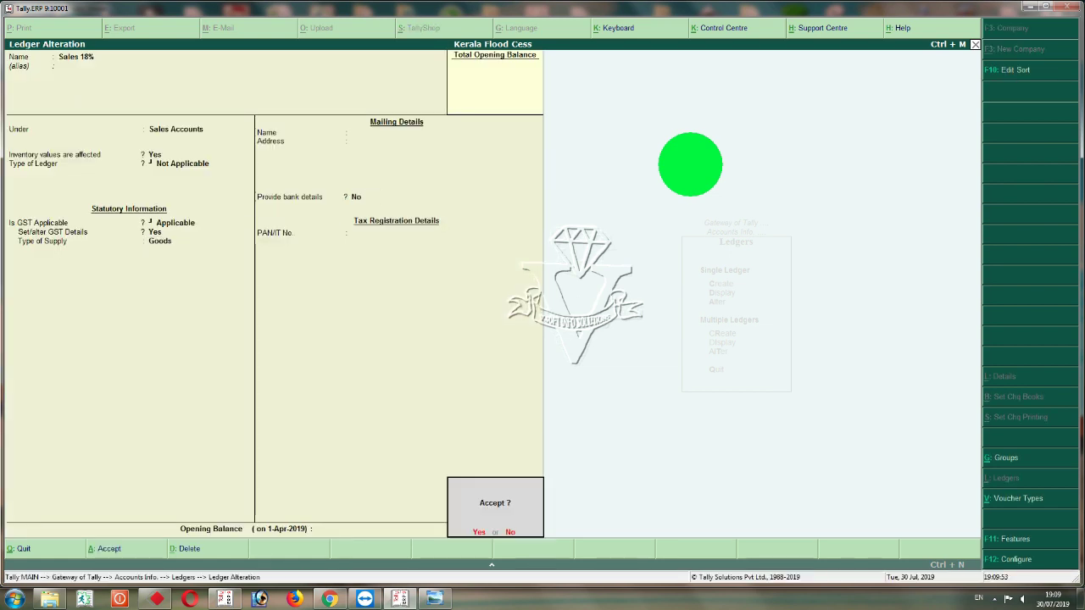
key(Return)
Step: Open the Sales 28 ledger for alteration and set Set/alter GST Details to Yes
key(Escape)
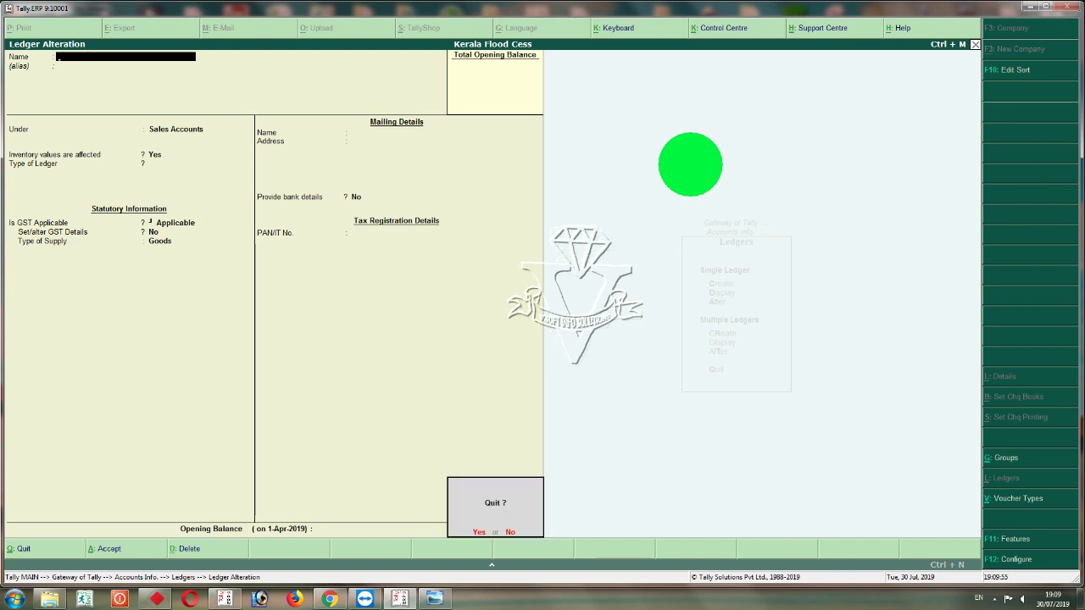
key(Return)
key(Down)
key(Return)
key(Return)
key(Return)
key(Return)
key(Return)
key(Return)
key(Return)
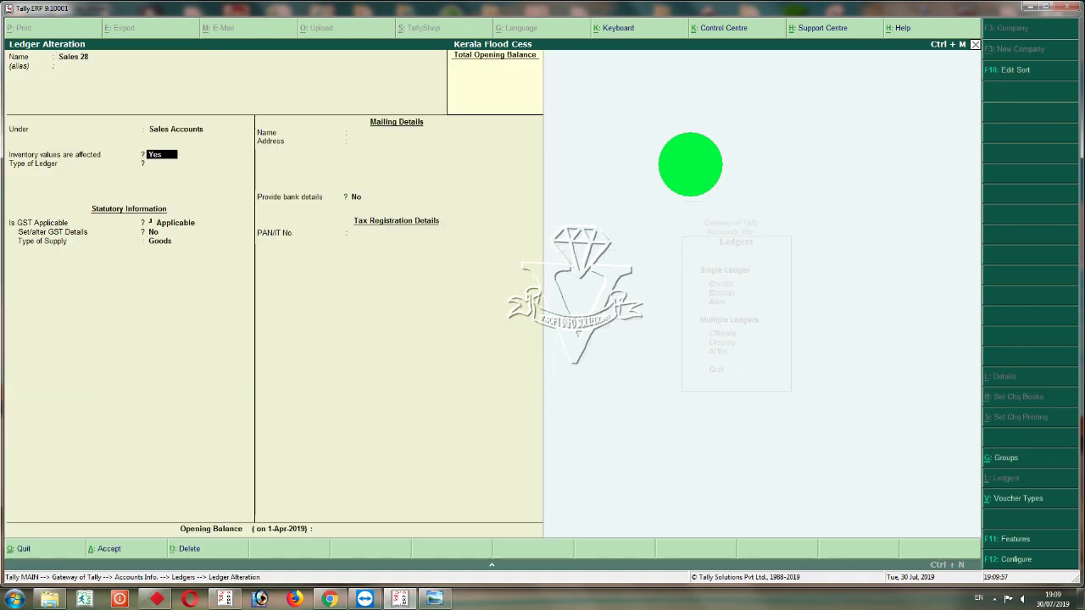
key(y)
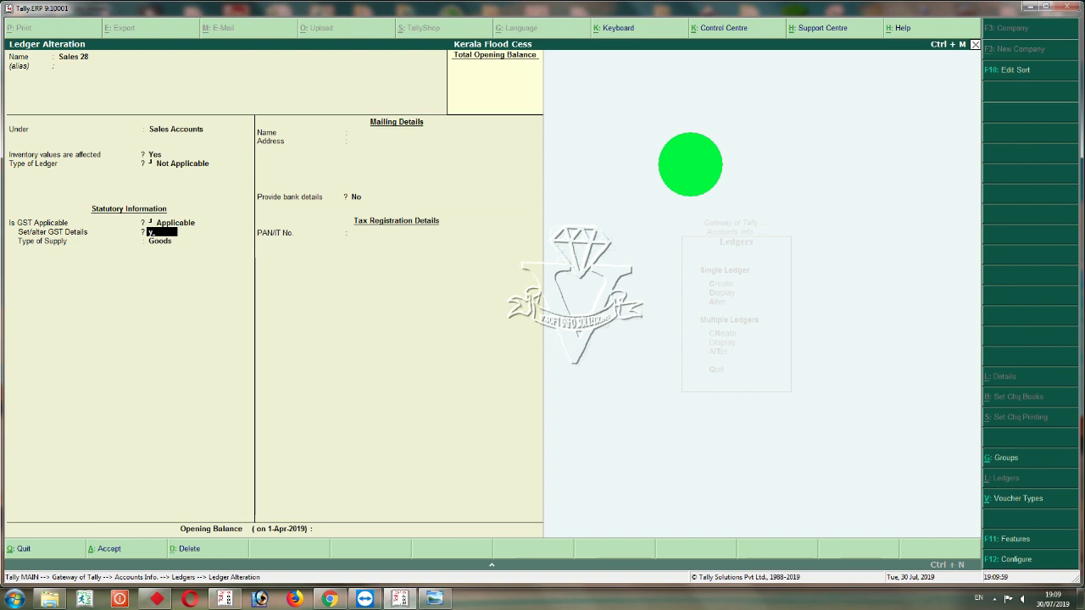
key(Return)
Step: Set the Kerala Flood Cess rate in the Sales 28 ledger's GST details to 1%
key(Return)
key(Return)
key(Return)
key(Return)
key(Return)
key(Return)
key(Return)
text(1)
key(Return)
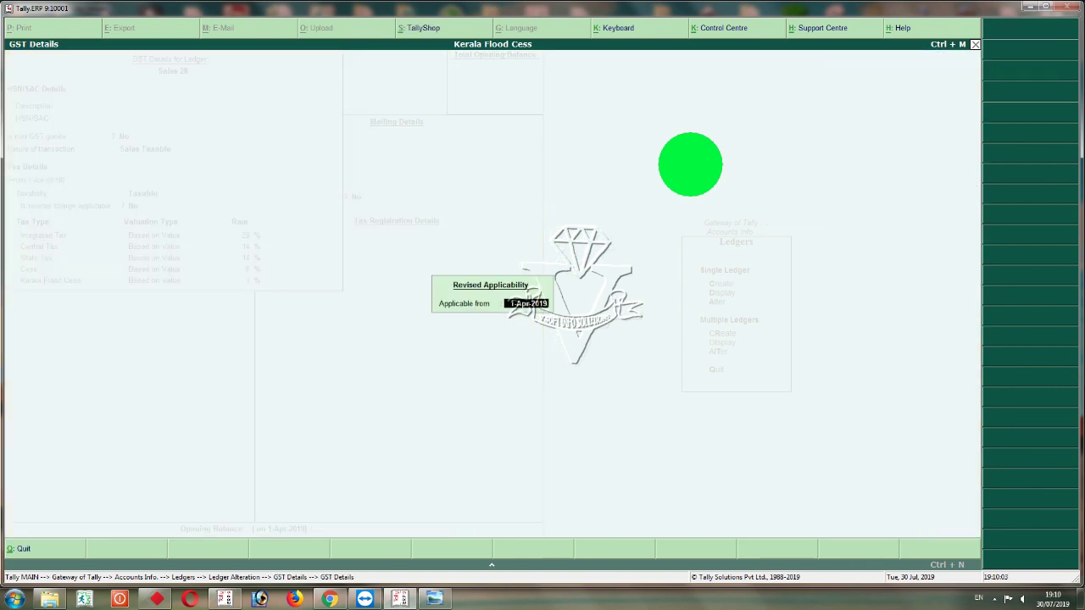
Step: Confirm the revised rate's applicability date and save the Sales 28 ledger
key(Return)
key(Return)
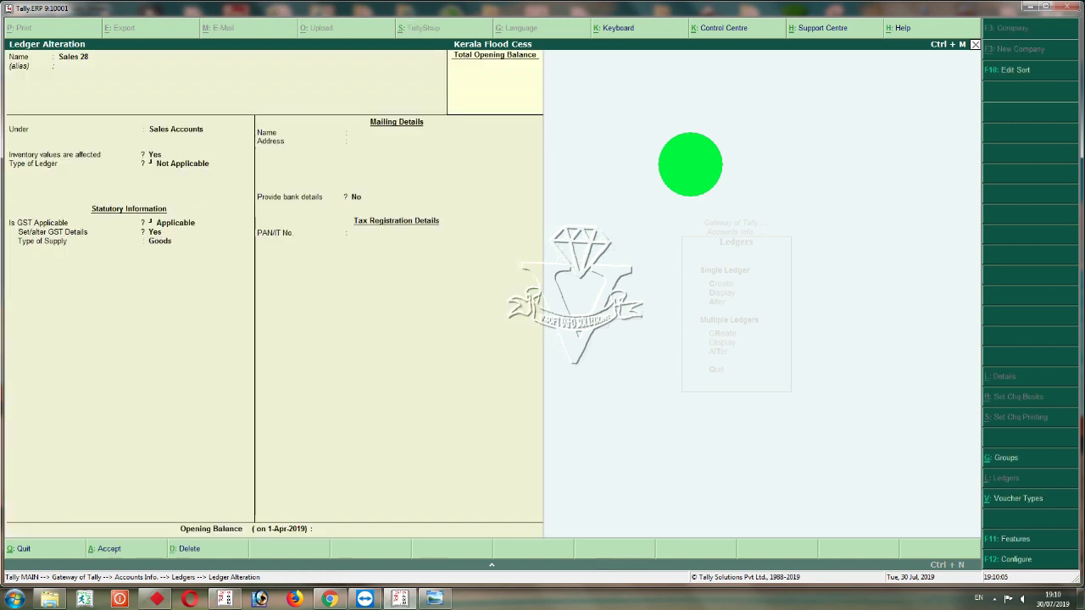
key(Return)
key(Return)
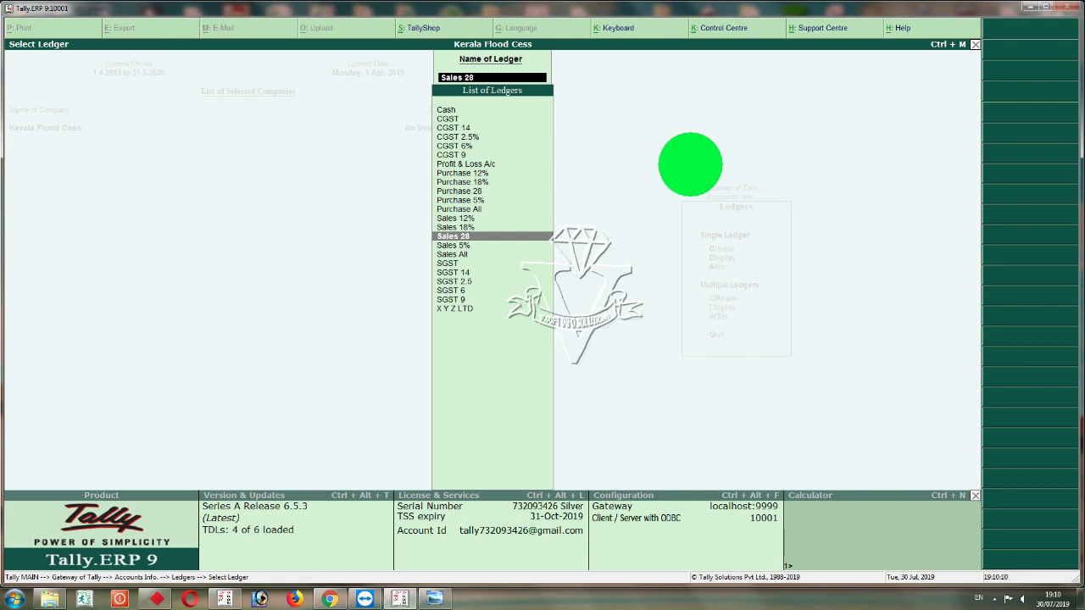
key(alt+c)
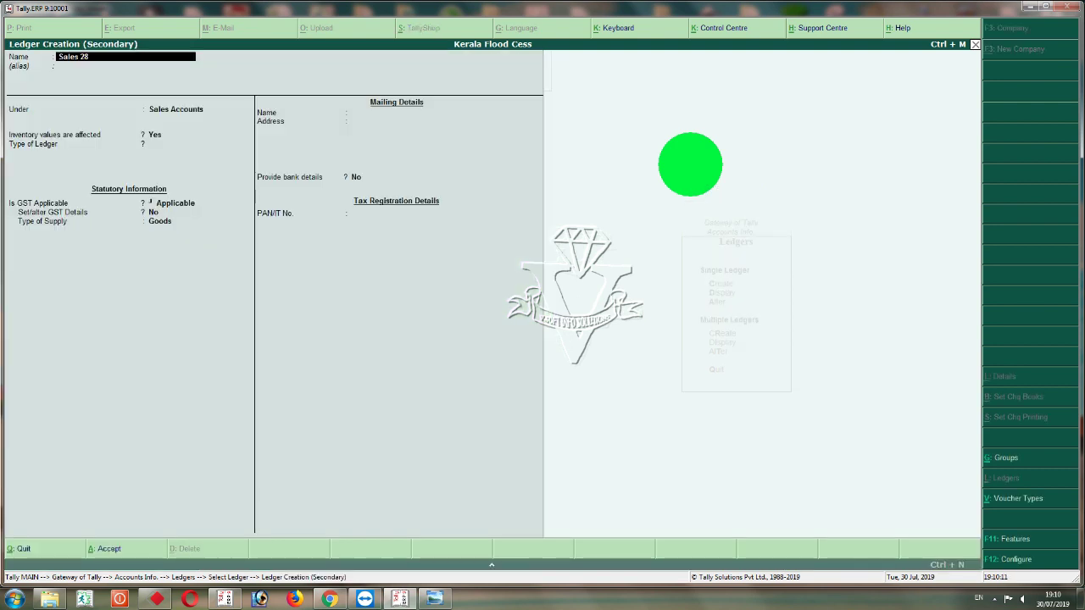
key(Escape)
key(Return)
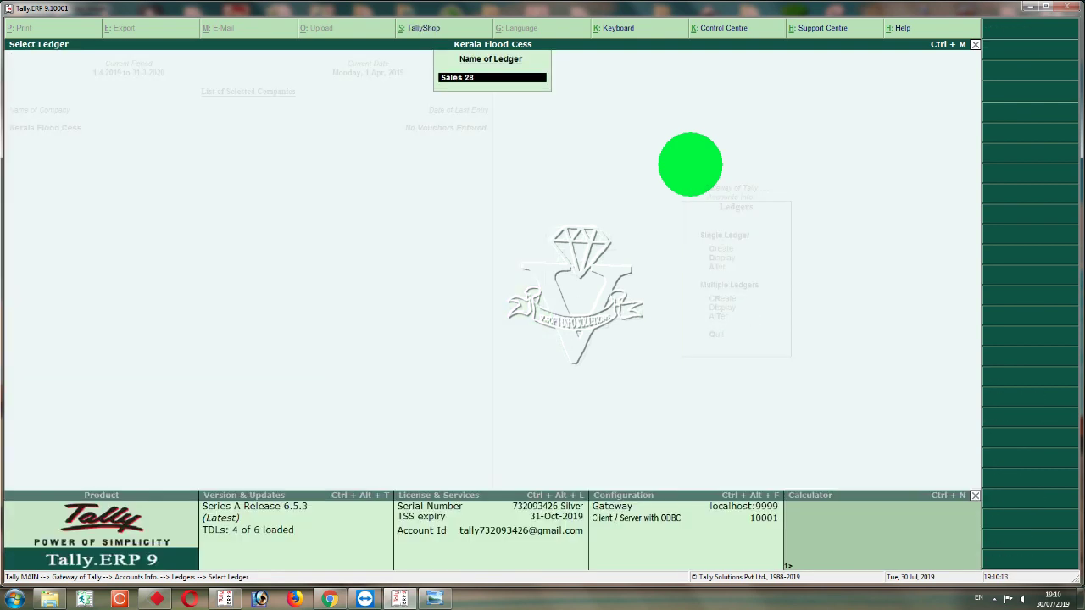
Step: Leave ledger alteration and start a new single ledger named "K F C 1% - Kerala Flood Cess"
key(Escape)
key(Up)
key(Up)
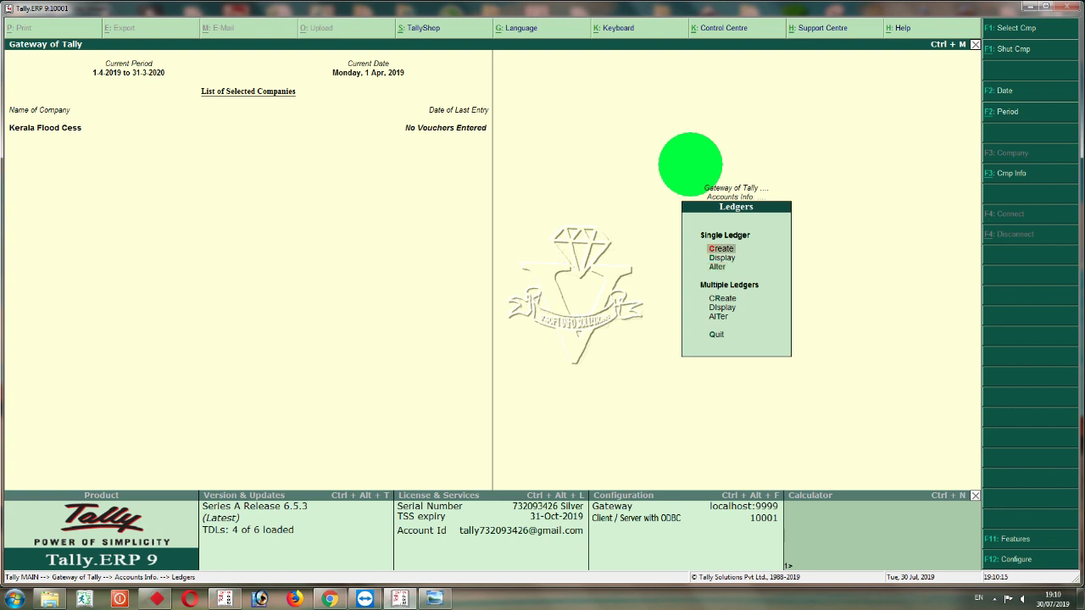
key(Return)
text(Kfc)
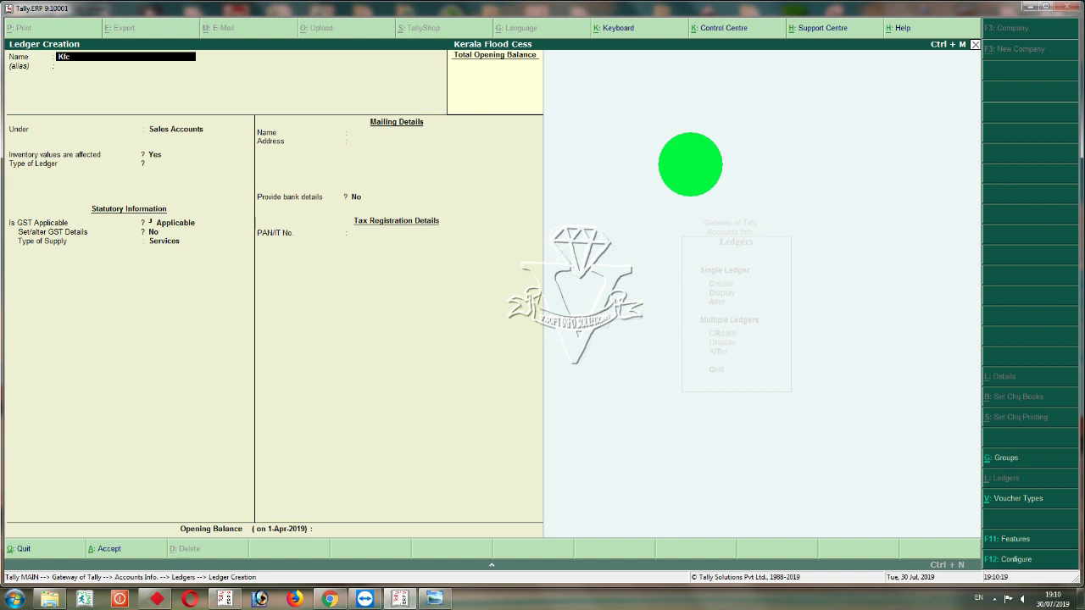
key(BackSpace)
text(% - Kerala Flood Cess)
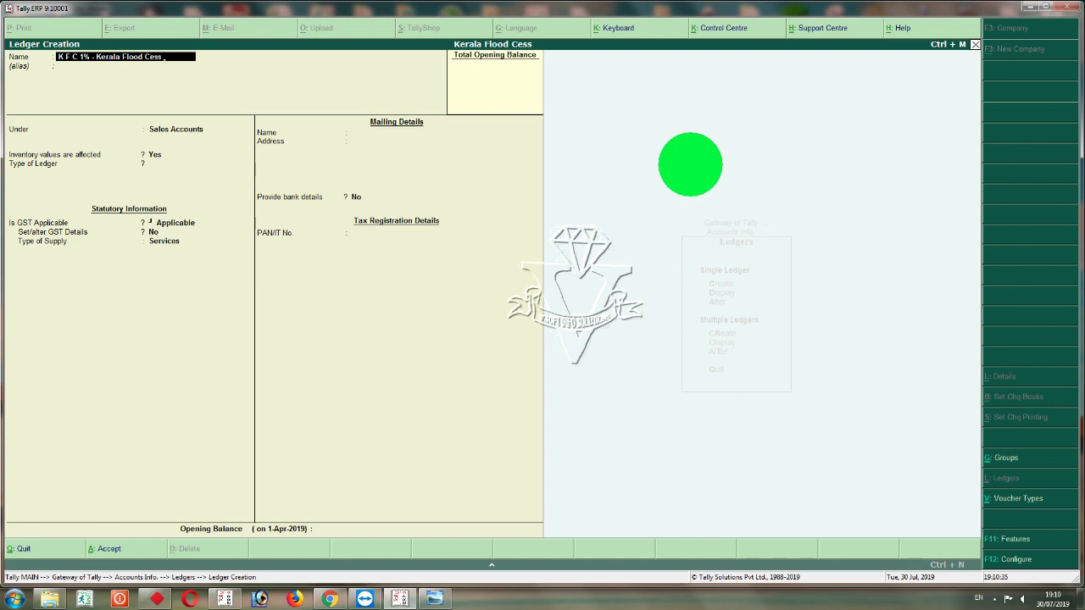
key(Return)
key(Return)
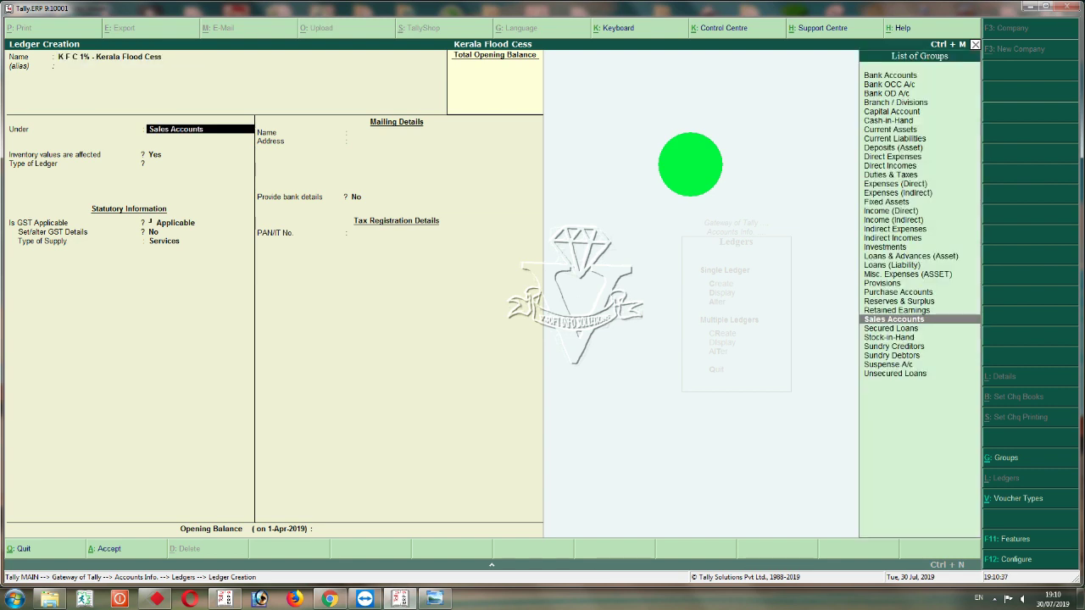
Step: Place the new ledger under Duties & Taxes with GST as the type of duty and Kerala Flood Cess as the tax type
text(Du)
key(Return)
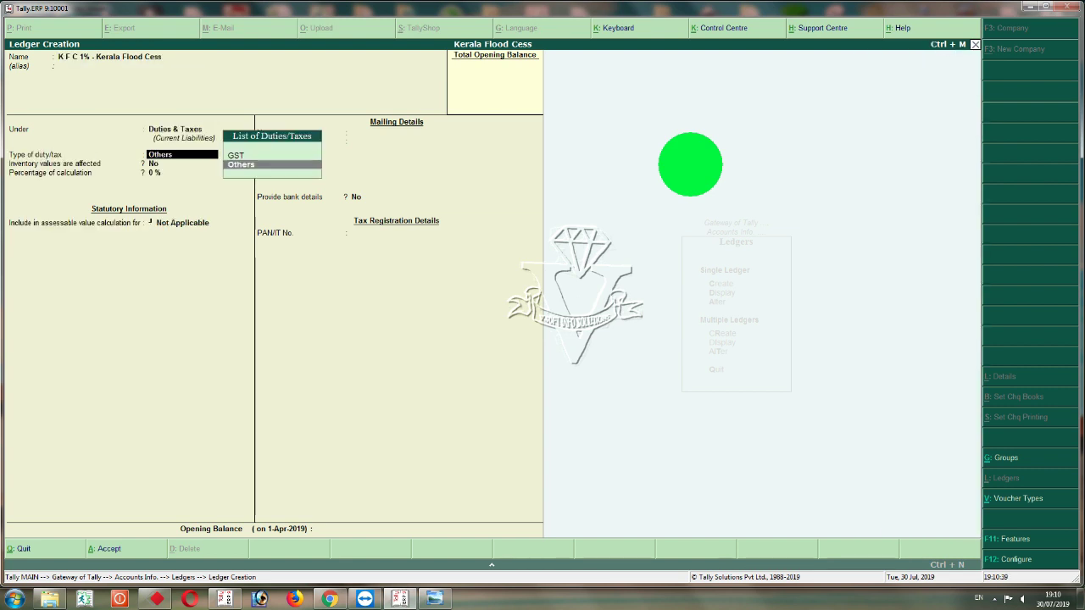
key(Up)
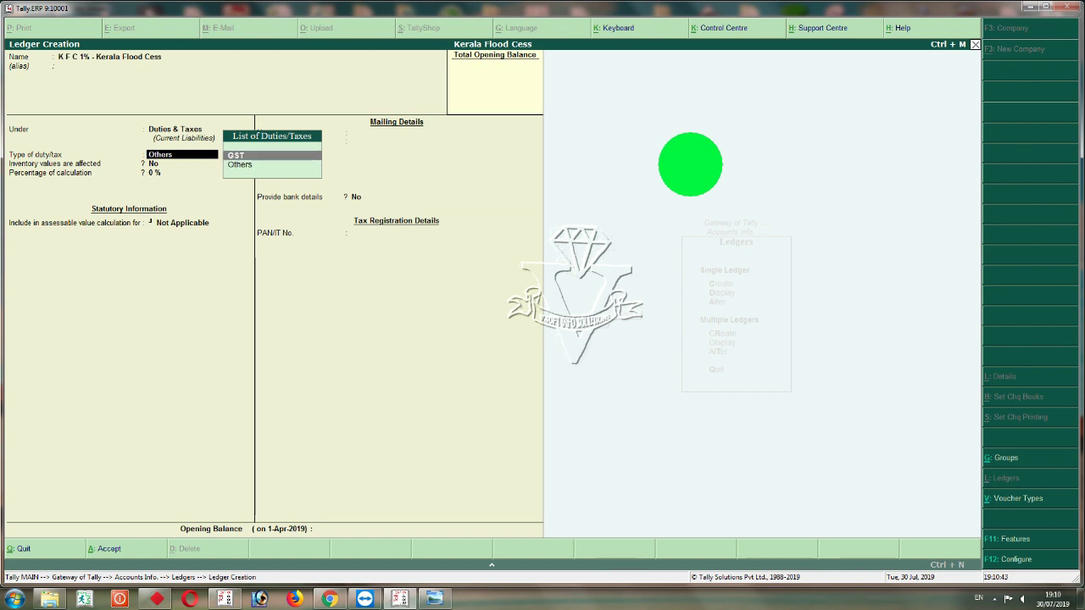
key(Return)
key(Down)
key(Down)
key(Down)
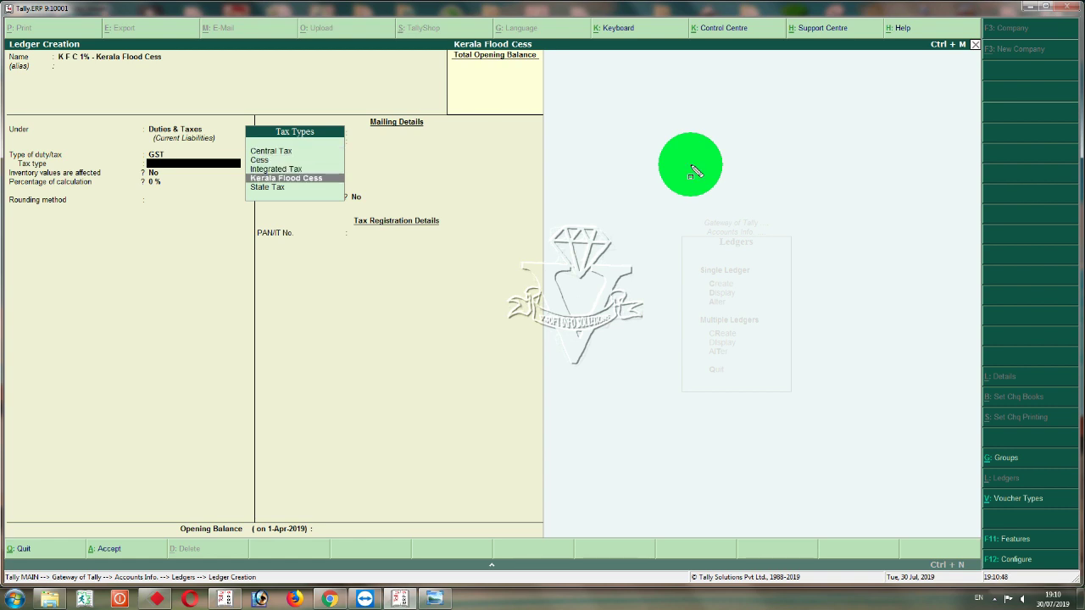
mouse_move(242, 170)
mouse_down()
mouse_move(273, 194)
mouse_move(348, 187)
mouse_up()
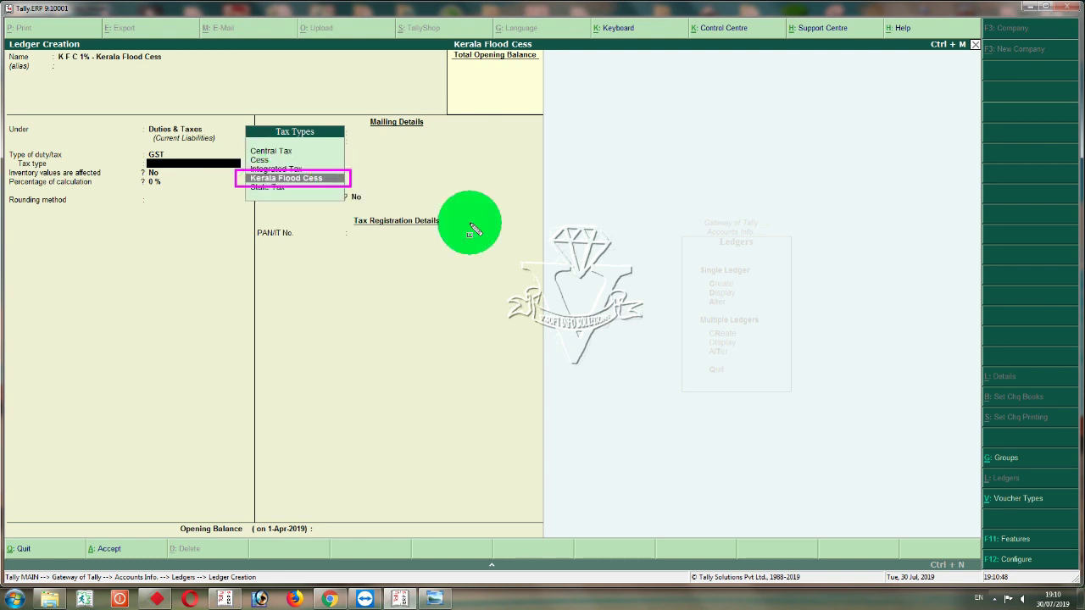
key(Escape)
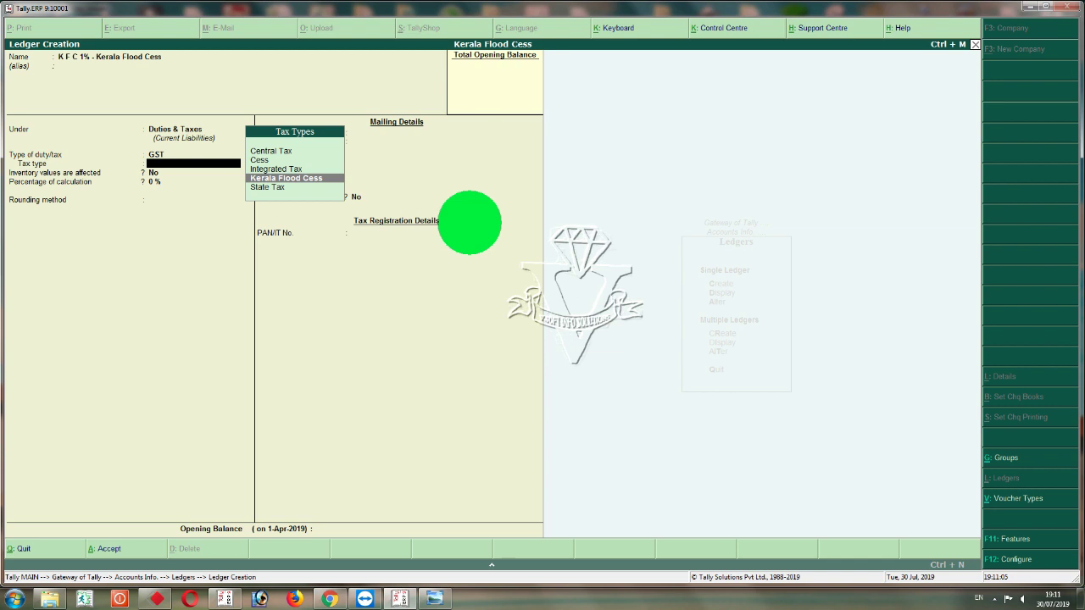
key(Return)
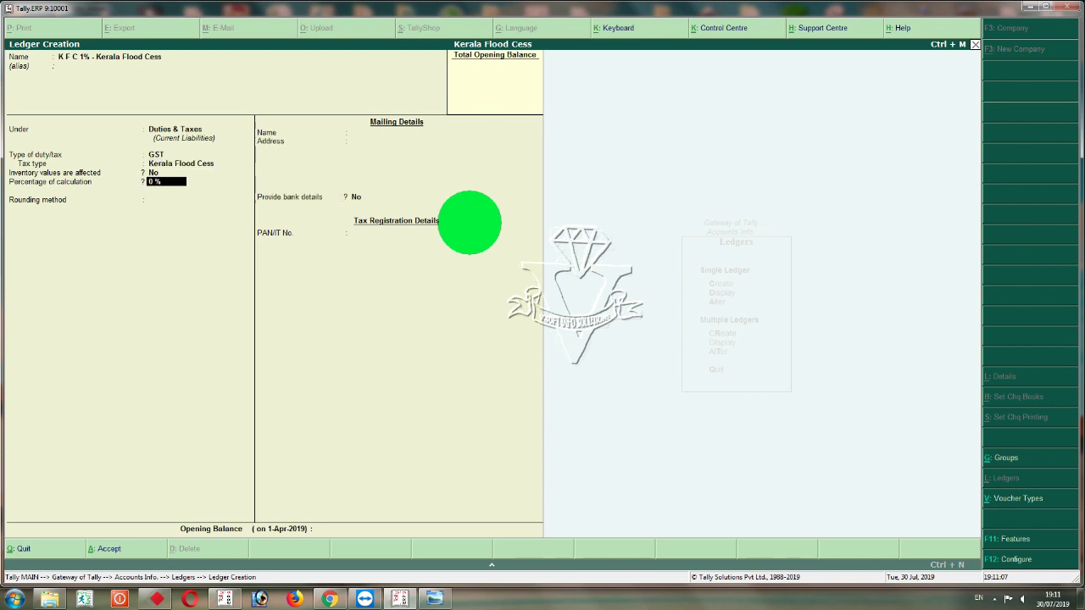
Step: Set the new ledger's percentage of calculation to 1% with rounding method Not Applicable and save it
text(1)
key(Return)
key(Return)
key(Return)
key(Return)
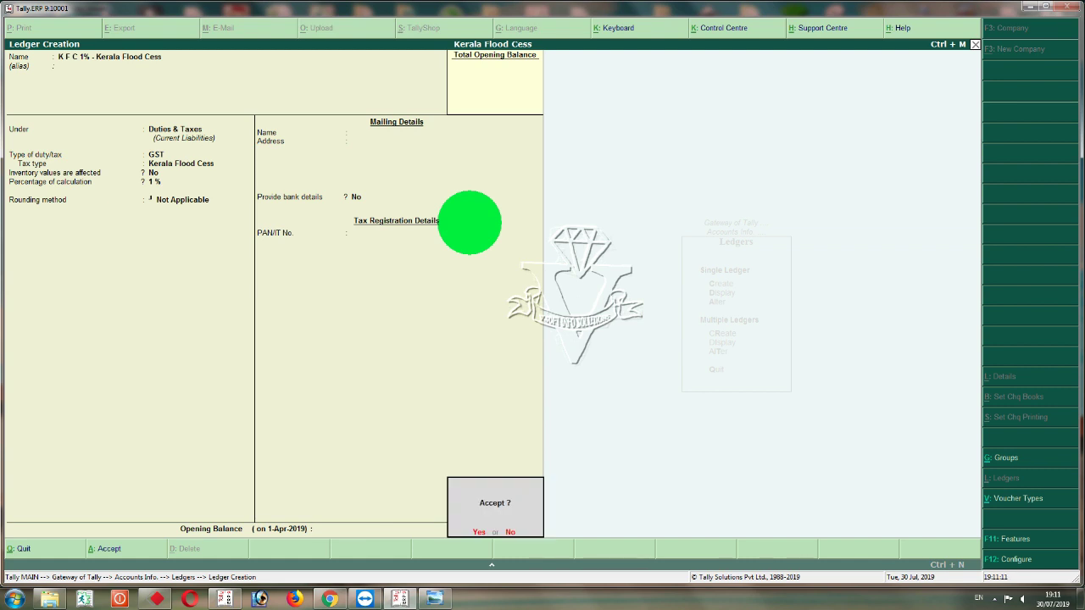
key(Return)
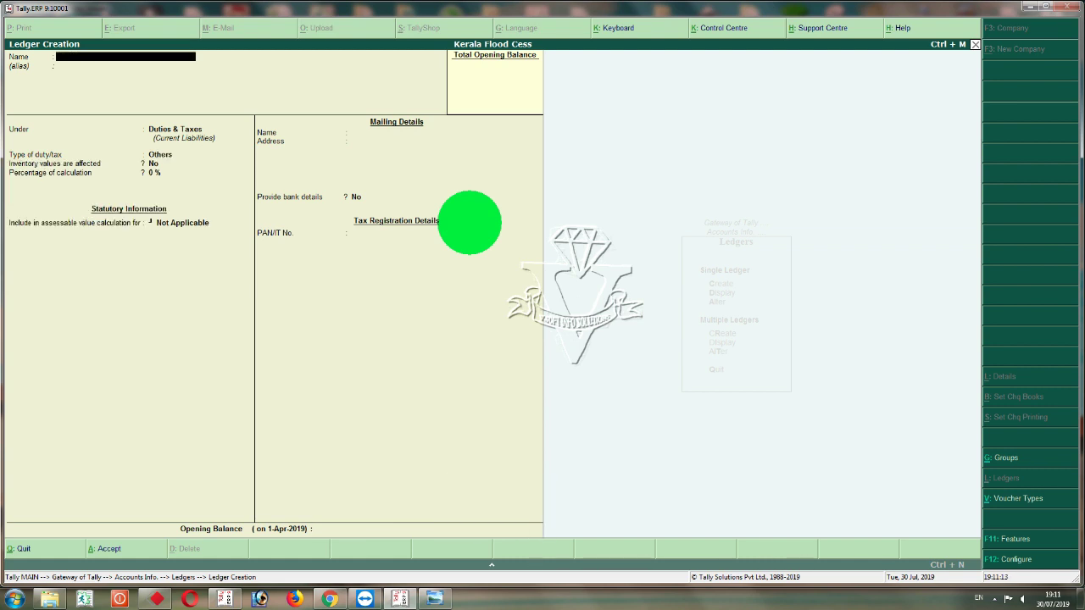
Step: Quit ledger creation and return to the Gateway of Tally
key(Escape)
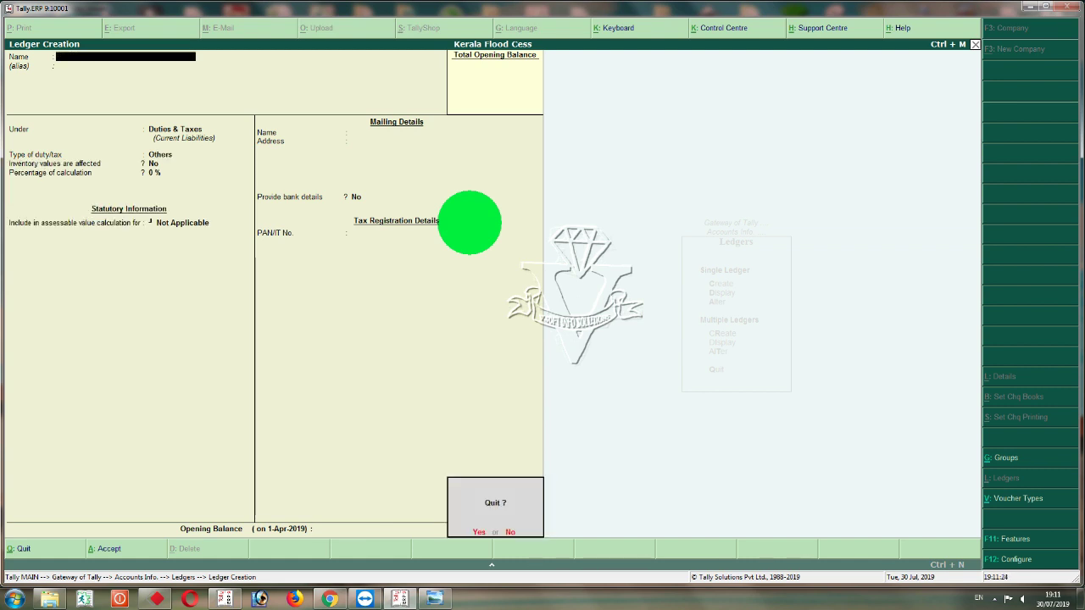
key(Return)
key(Escape)
key(Escape)
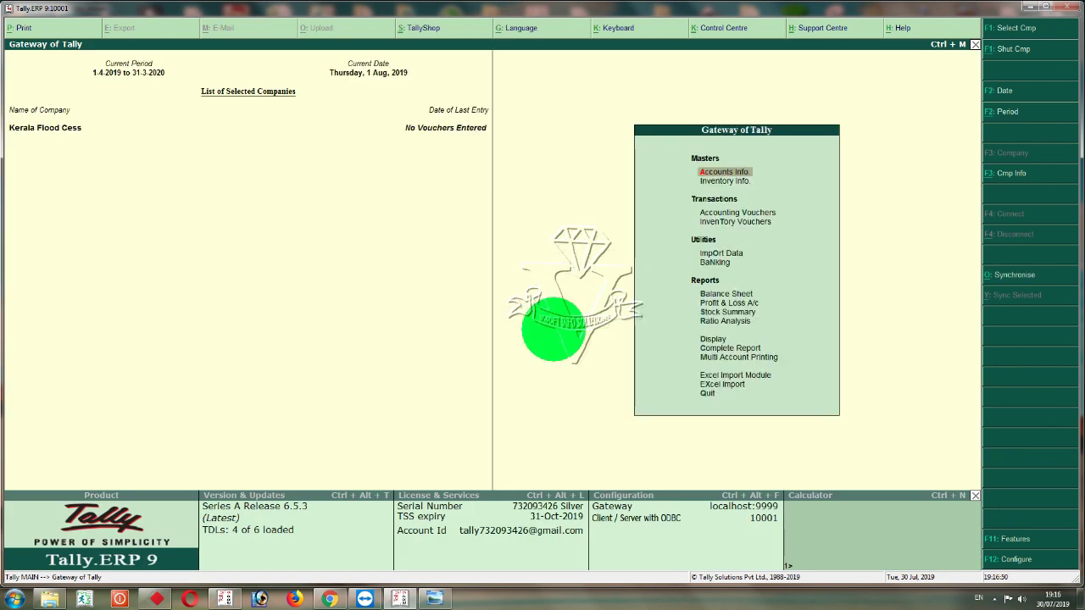
Step: Open the stock item Item 12 for alteration from the inventory masters
key(Down)
key(Return)
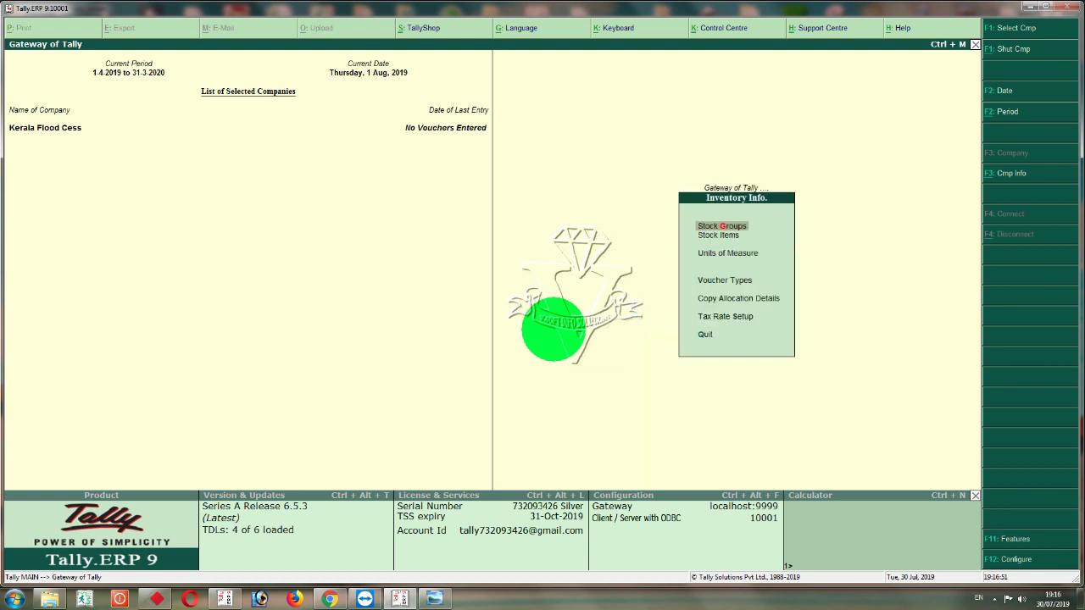
key(Down)
key(Return)
key(Down)
key(Down)
key(Return)
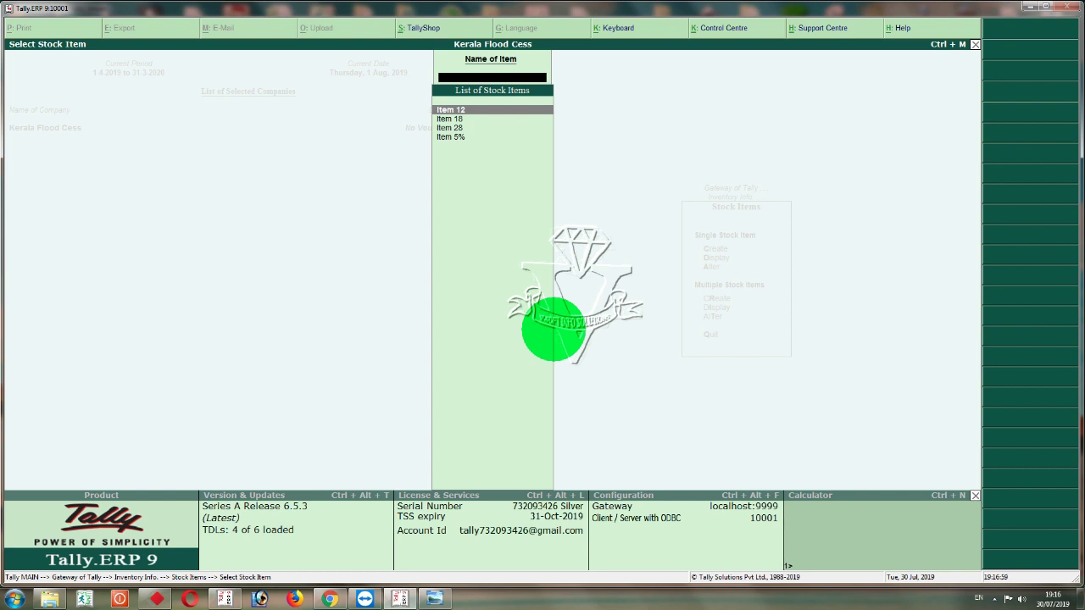
key(Return)
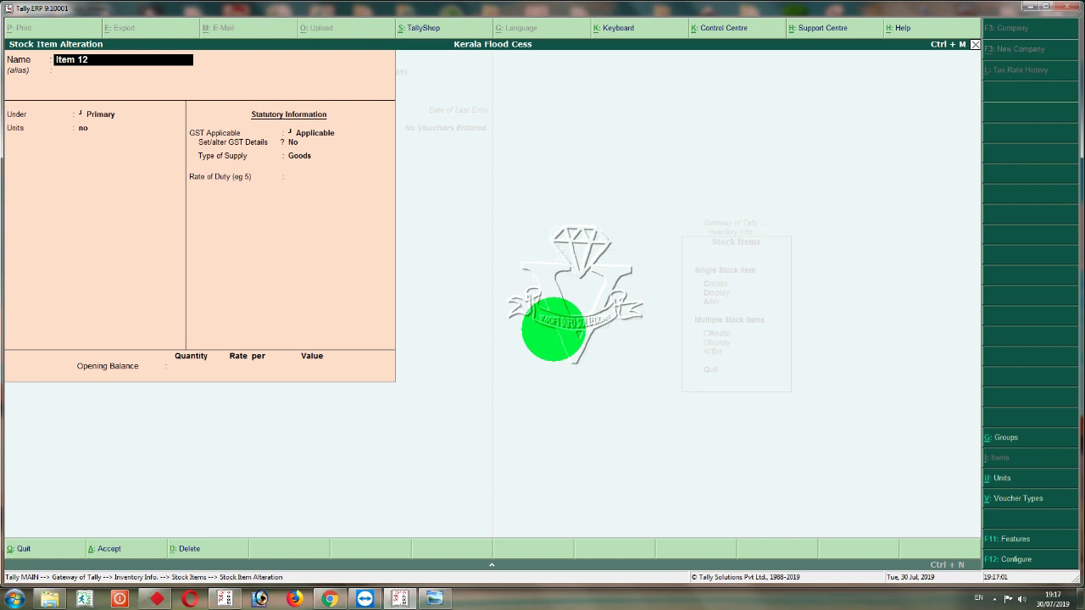
Step: Keep Item 12's units and GST applicability, and answer Yes to Set/alter GST Details to open its GST details
key(Return)
key(Return)
key(Return)
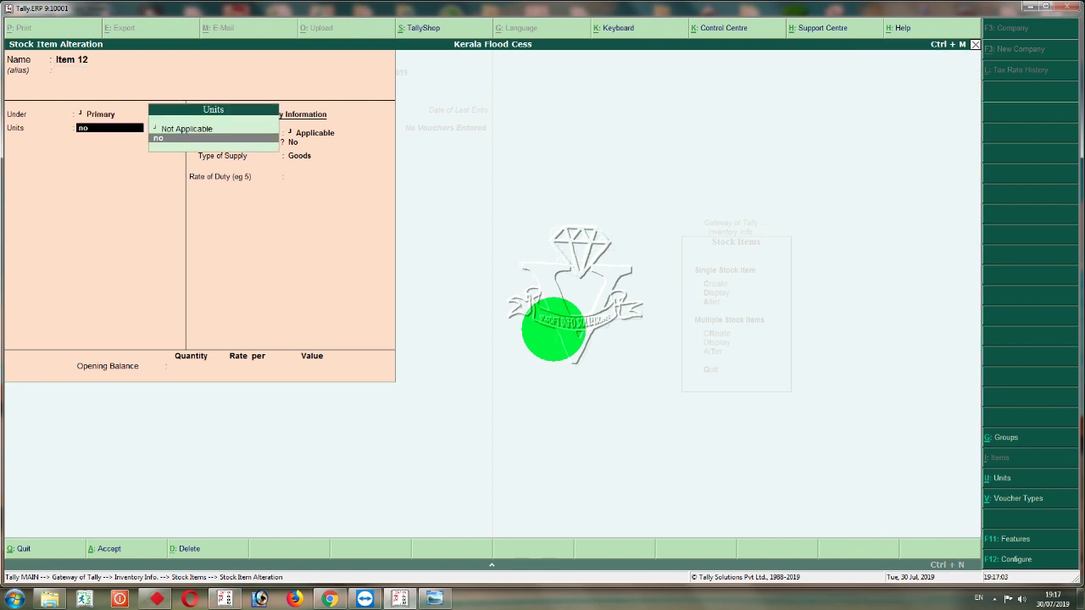
key(Return)
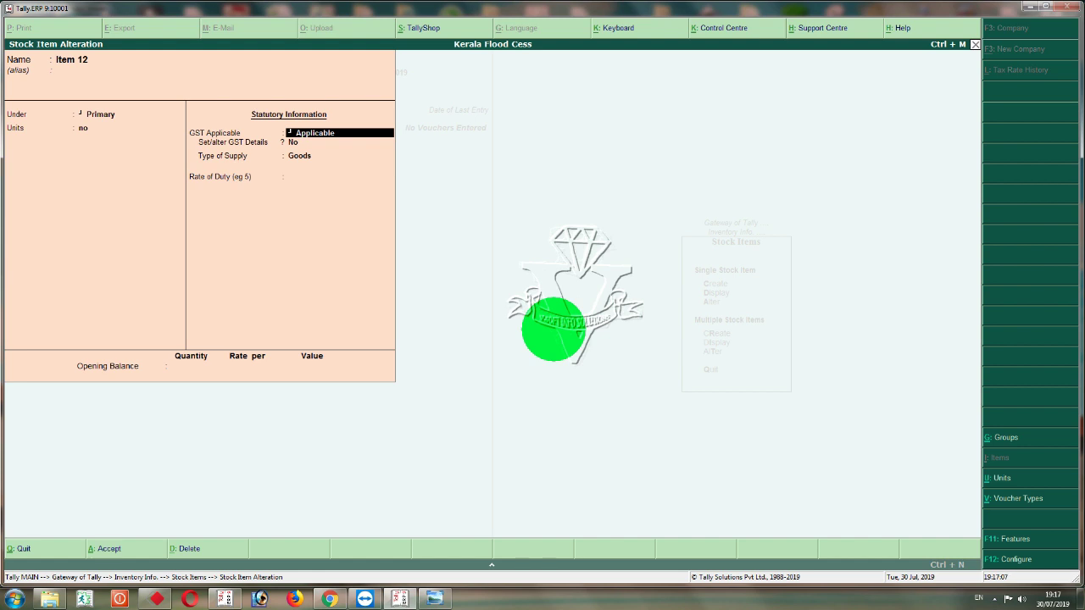
key(Return)
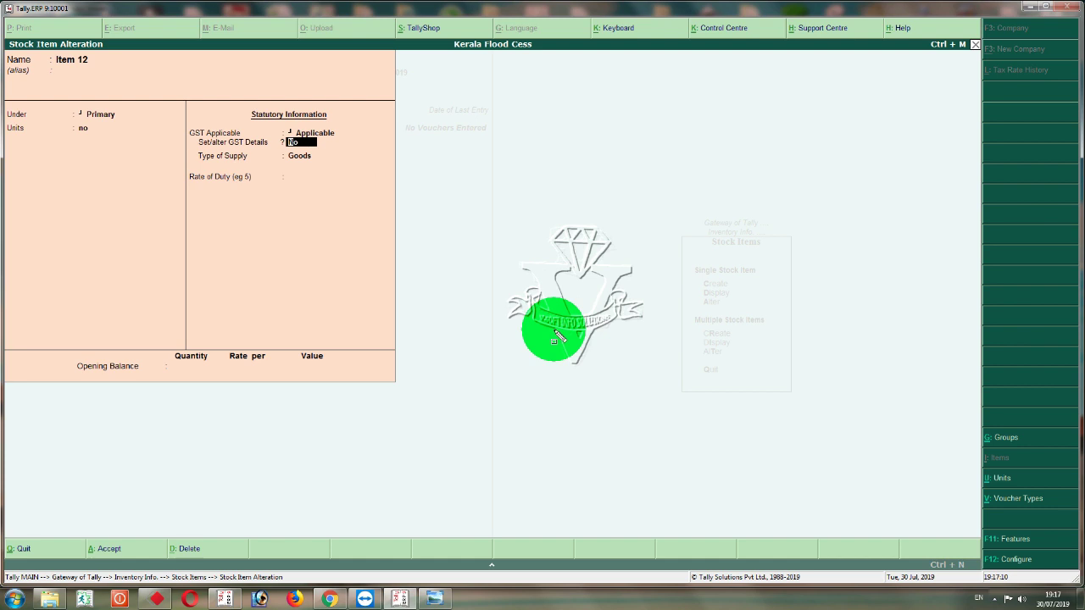
drag(201, 130, 334, 154)
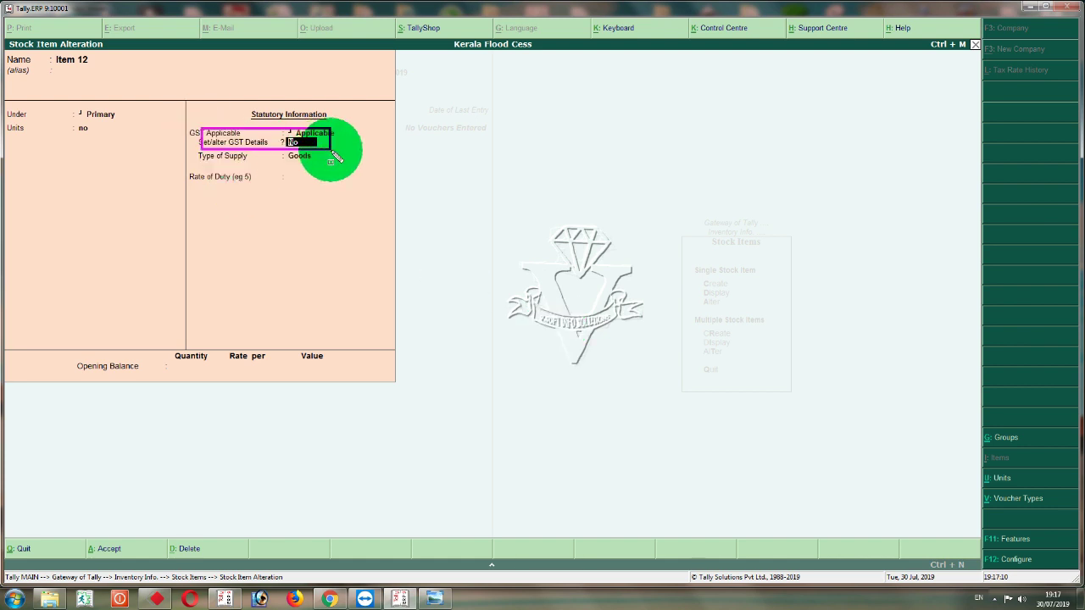
text(y)
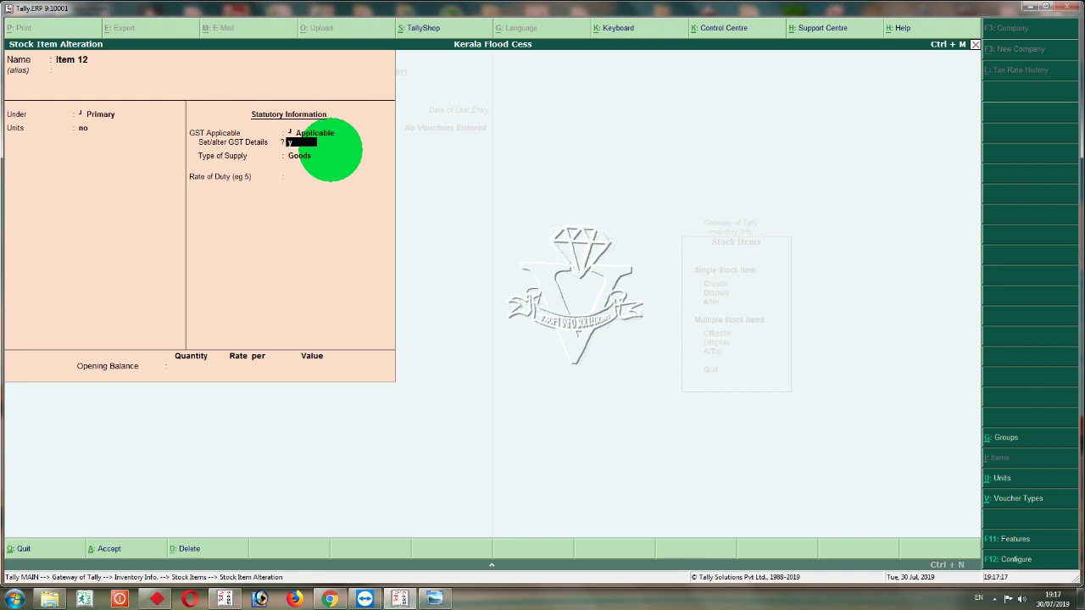
key(Return)
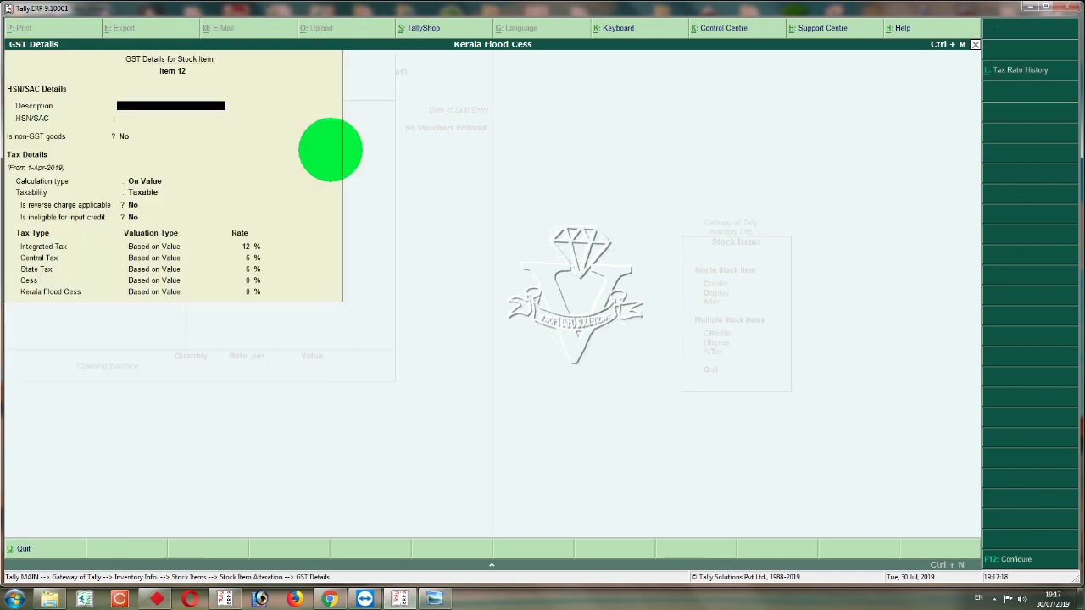
Step: Set the Kerala Flood Cess rate to 1% in the GST details of Item 12
key(Return)
key(Return)
key(Return)
key(Return)
key(Return)
key(Return)
key(Return)
key(Return)
key(Return)
key(Return)
key(Return)
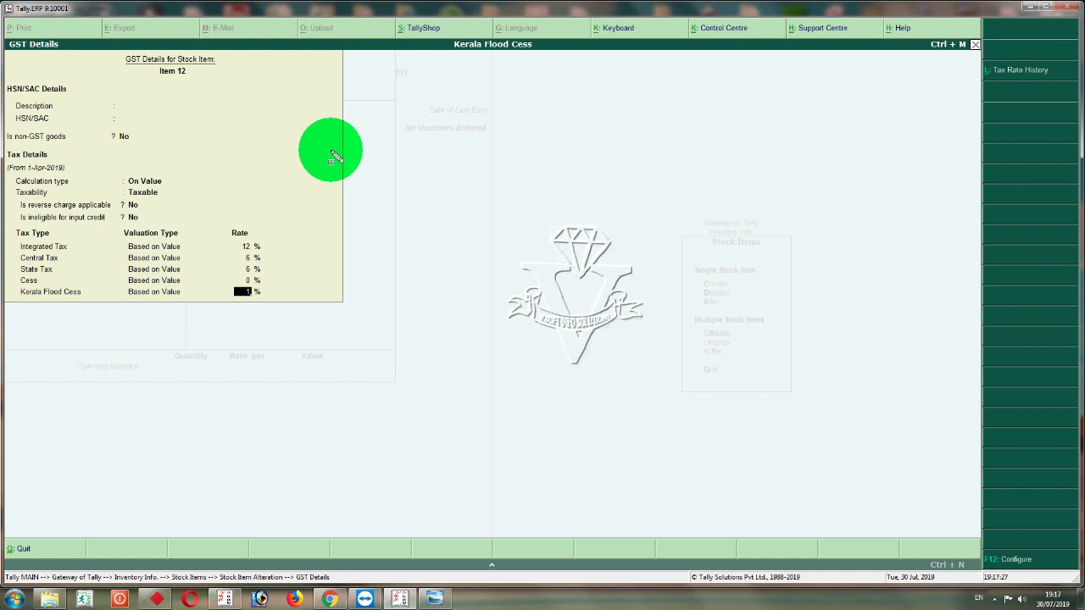
mouse_move(13, 276)
mouse_down()
mouse_move(57, 309)
mouse_move(273, 312)
mouse_move(271, 302)
mouse_up()
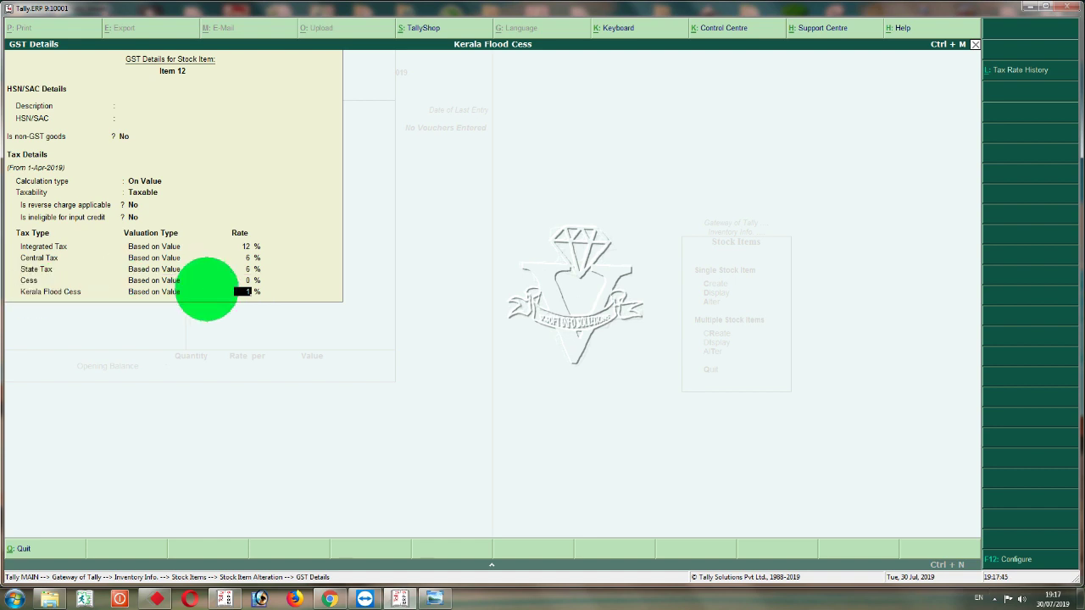
Step: Accept 1-Aug-2019 as the revised rate's applicability date and save Item 12
key(Return)
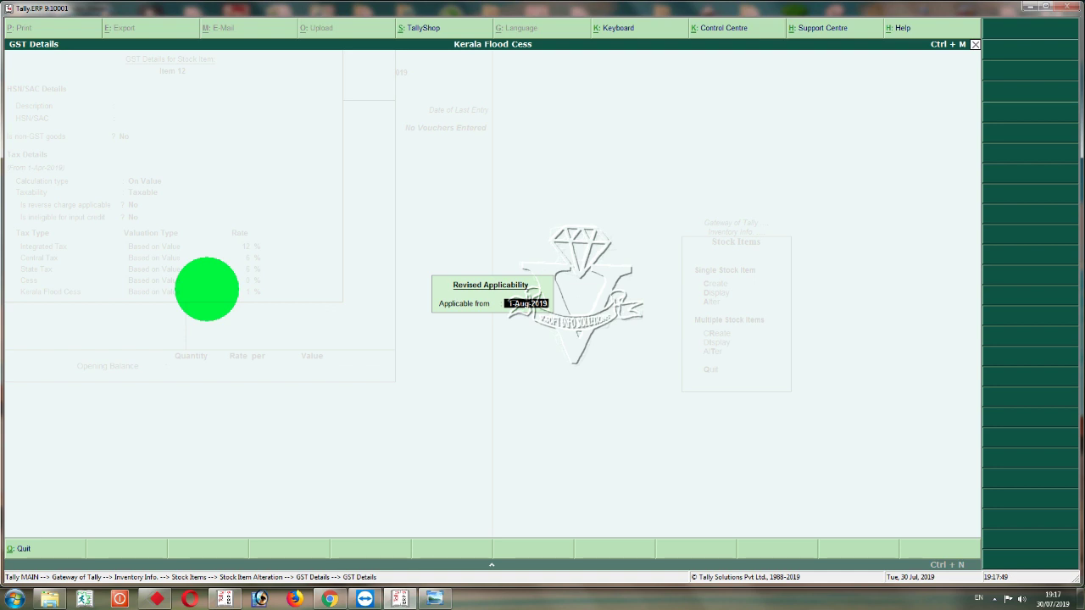
key(Return)
key(Return)
key(Return)
key(Return)
key(Return)
Step: Open Item 18 for alteration and enable Set/alter GST Details to reach its GST details
key(Down)
key(Return)
key(Return)
key(Return)
key(Return)
key(Return)
key(Return)
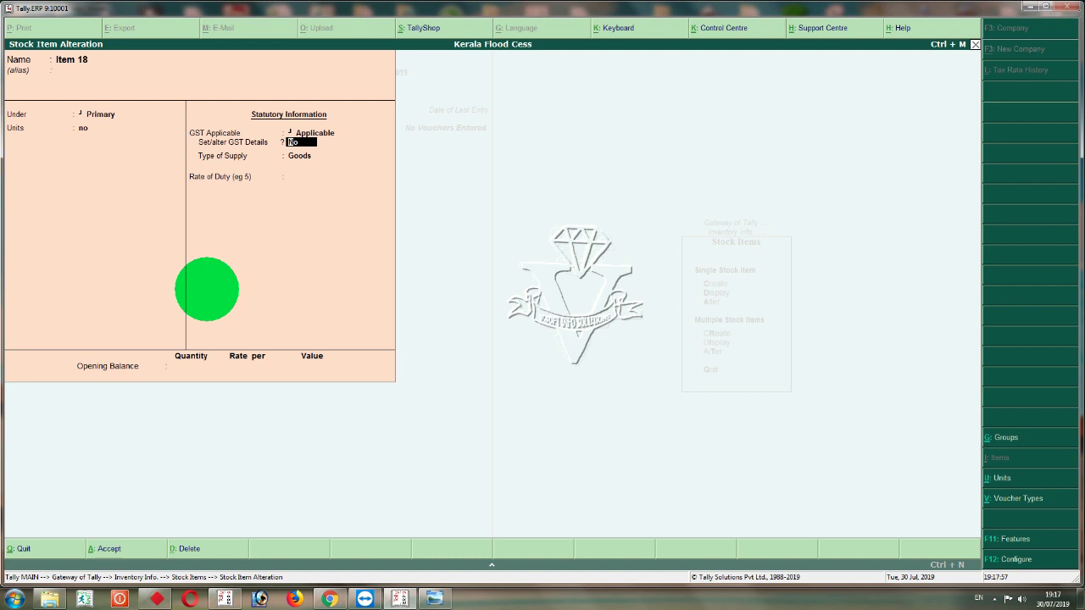
text(y)
key(Return)
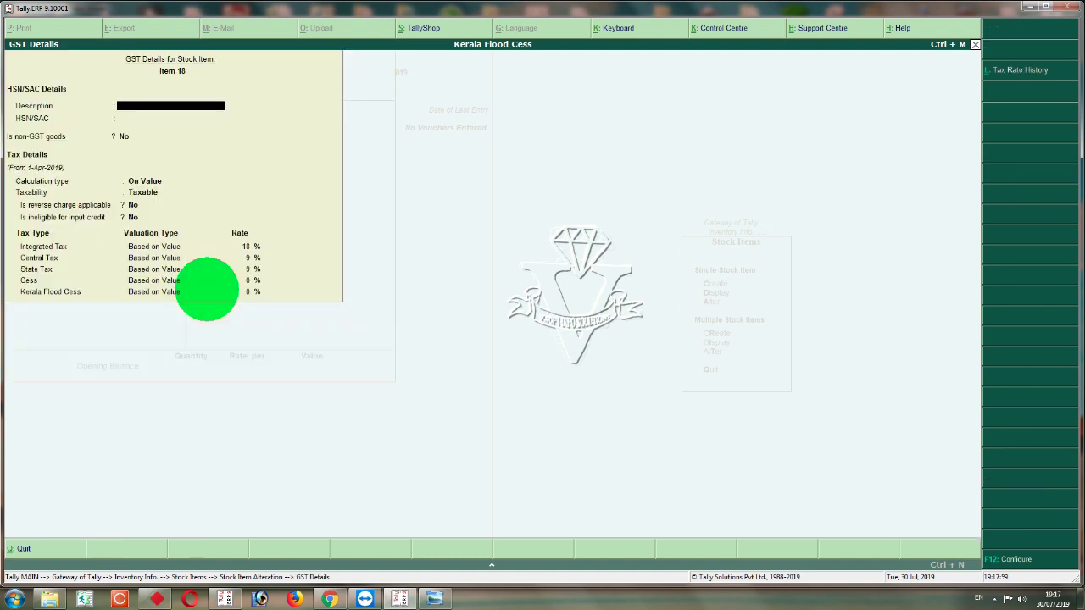
Step: Set the Kerala Flood Cess rate to 1% in the GST details of Item 18
key(Return)
key(Return)
key(Return)
key(Return)
key(Return)
key(Return)
key(Return)
key(Return)
key(Return)
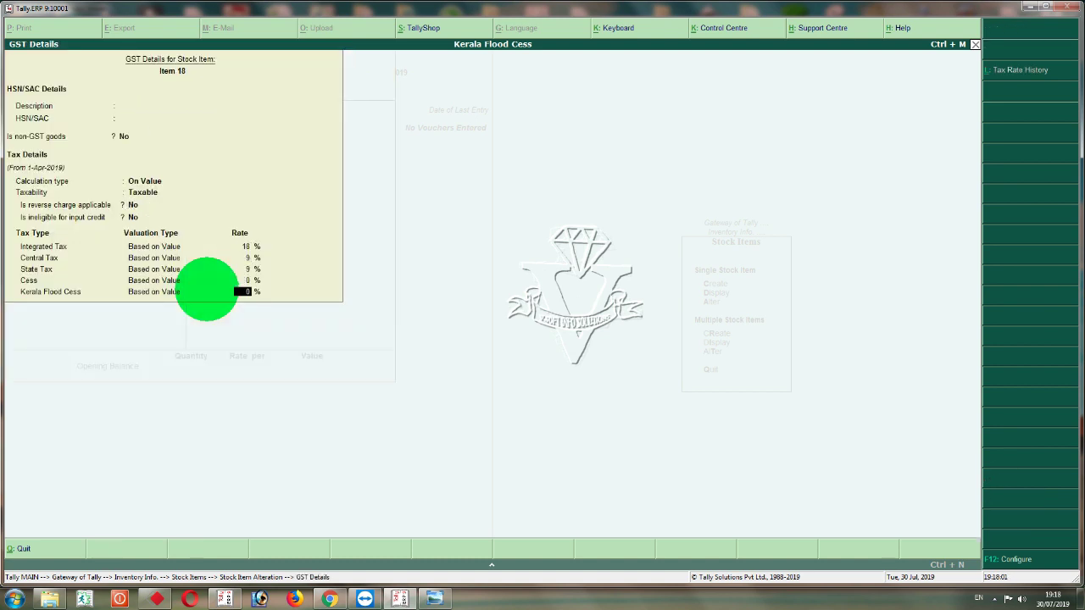
key(Return)
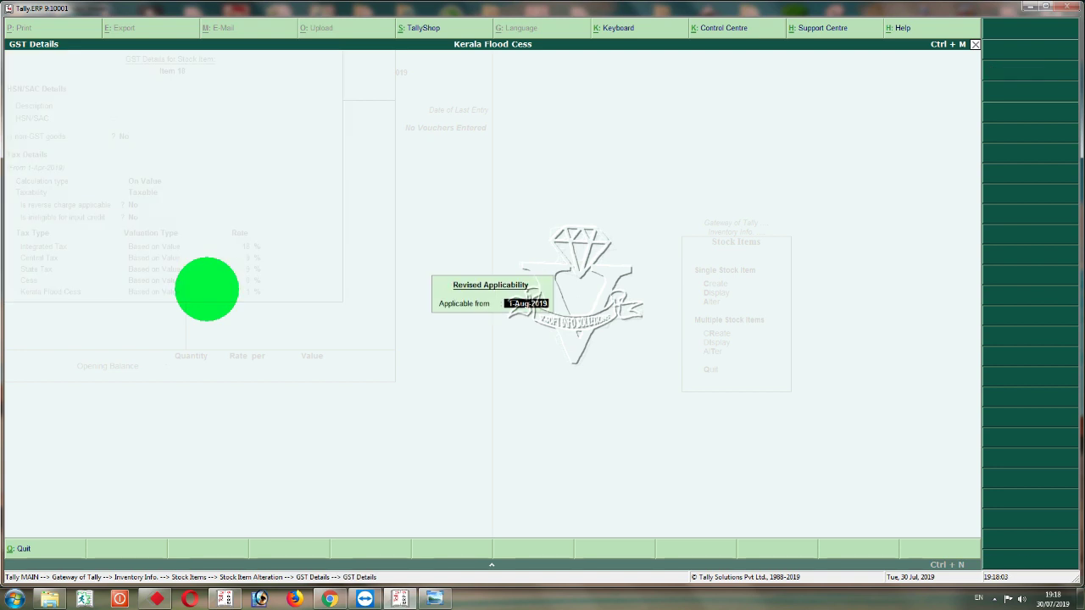
Step: Accept 1-Aug-2019 as the revised applicability date and save Item 18
key(Return)
key(Return)
key(Return)
key(Return)
Step: Open Item 28 for alteration and enable Set/alter GST Details to reach its GST details
key(Down)
key(Return)
key(BackSpace)
text(y)
key(Return)
Step: Revise the Kerala Flood Cess rate in the GST details of Item 28
key(Return)
key(Return)
key(Return)
key(Return)
key(Return)
key(Return)
key(Return)
key(Return)
key(Return)
key(Return)
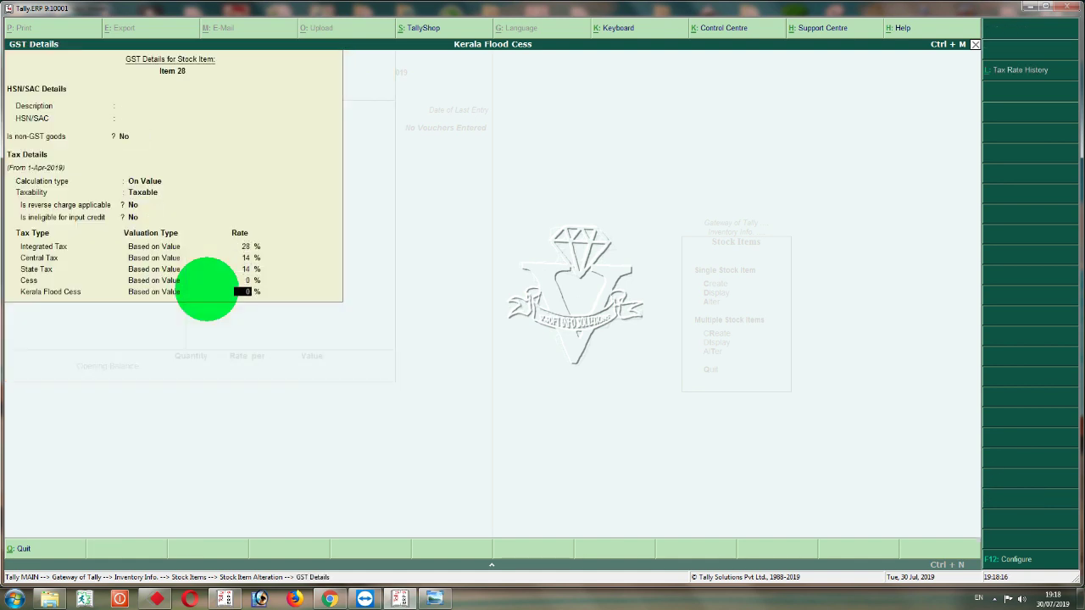
key(Return)
Step: Confirm the GST details and save the Item 28 stock item
key(Return)
key(Return)
key(Return)
key(Return)
key(Return)
key(Return)
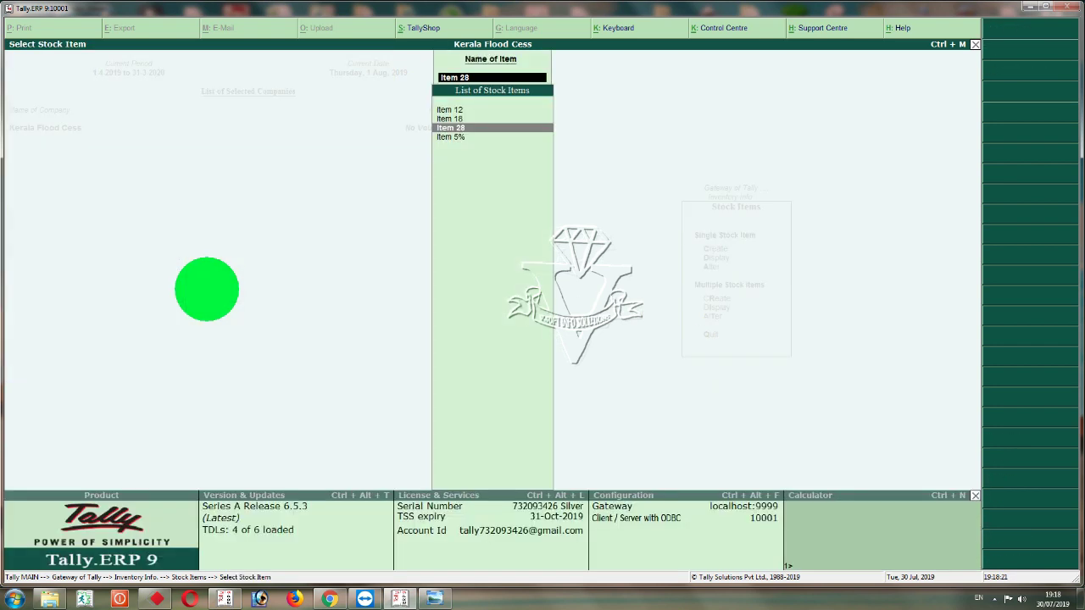
Step: Leave stock item alteration and open Accounting Vouchers to start a new sales voucher
key(Escape)
key(Escape)
key(Escape)
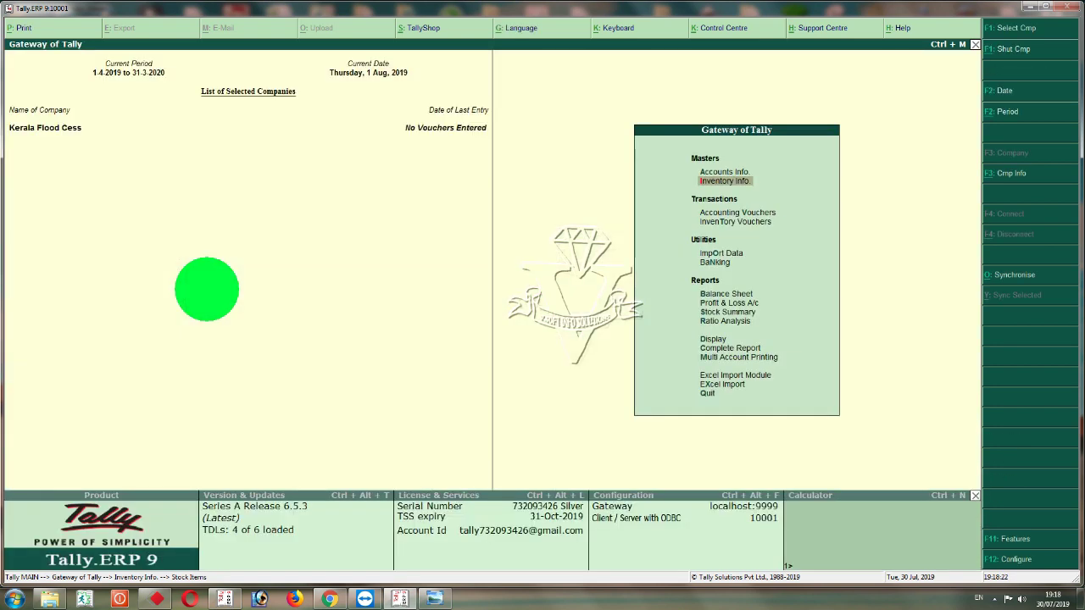
key(Down)
key(Down)
key(Up)
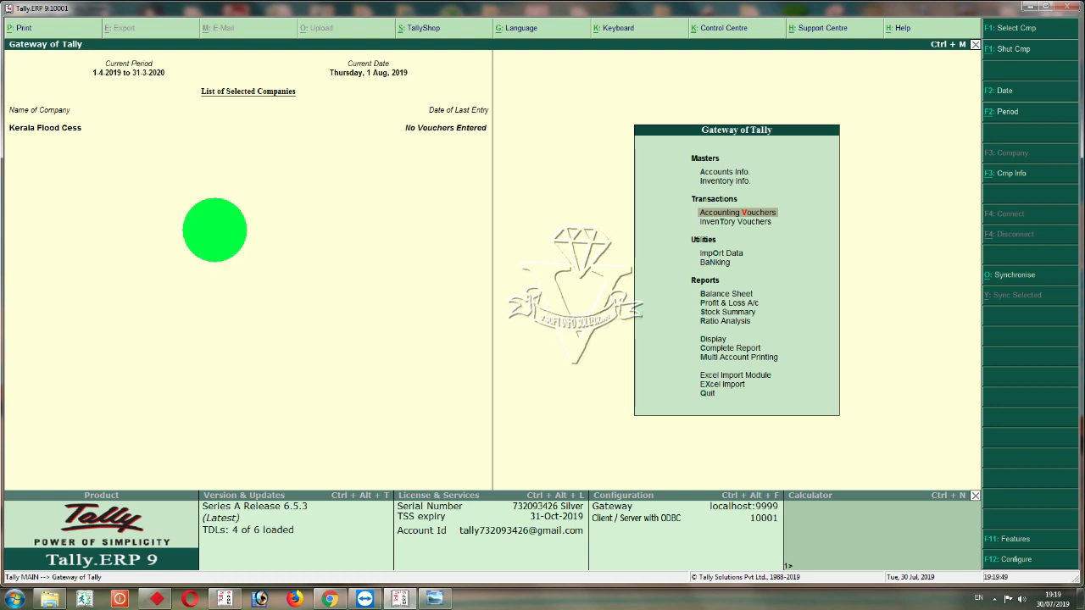
key(Return)
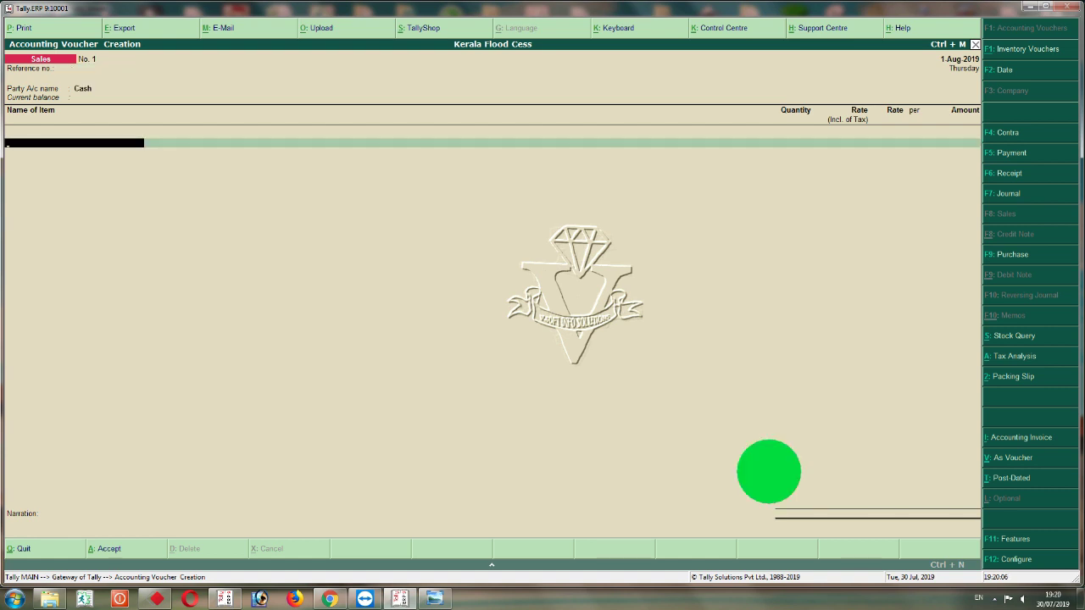
Step: Change the sales voucher's party account to X Y Z LTD and accept its party details with Kerala as the place of supply
key(BackSpace)
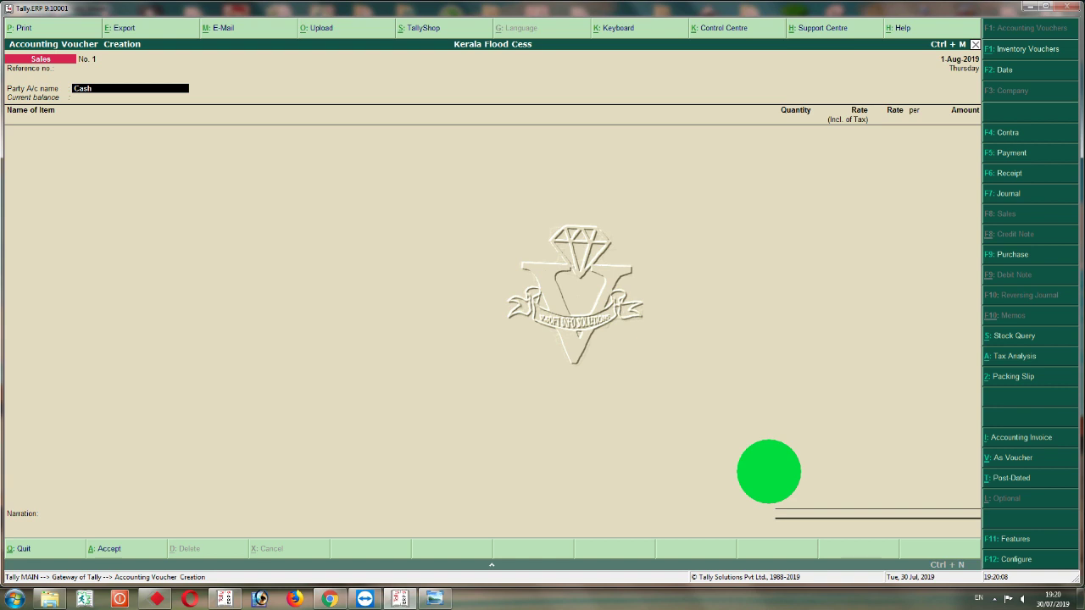
key(Down)
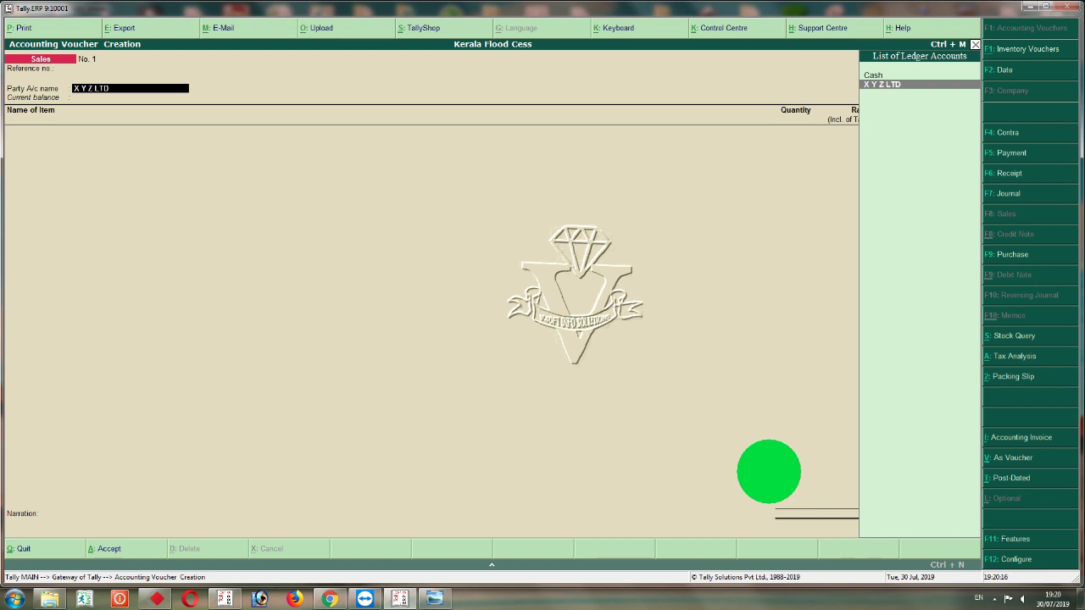
key(Return)
key(Return)
key(Return)
key(Return)
key(Return)
key(Return)
key(Return)
key(Return)
key(Return)
key(Return)
key(Return)
key(Return)
key(Return)
key(Return)
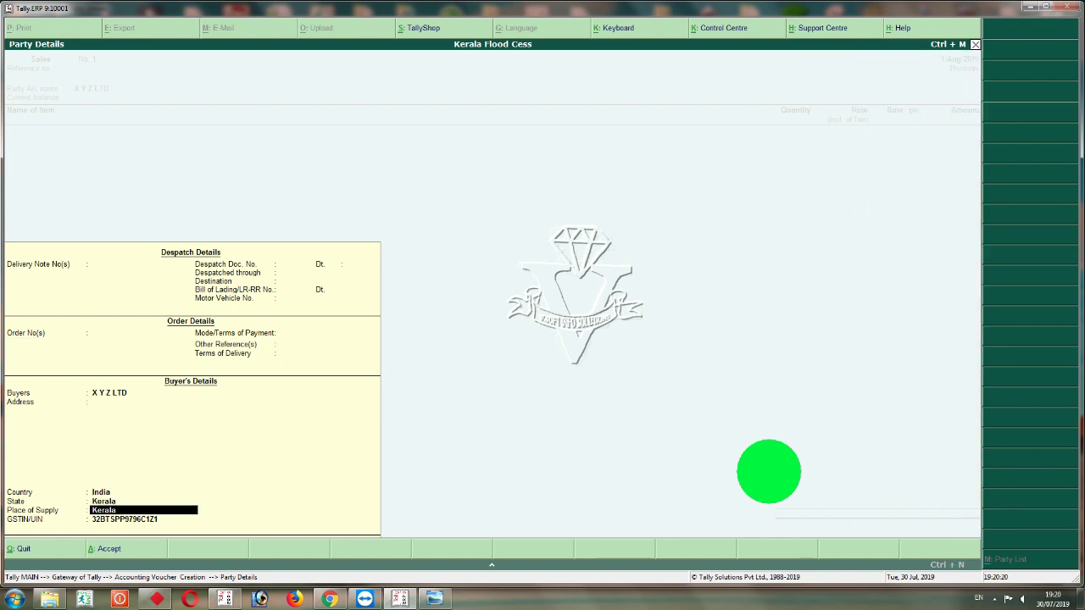
key(Return)
key(Return)
Step: Add Item 5% to the sales voucher with a quantity of 1 no and a tax-inclusive rate of 100
key(Down)
key(Down)
key(Down)
key(Down)
key(Return)
text(1)
key(Return)
text(100)
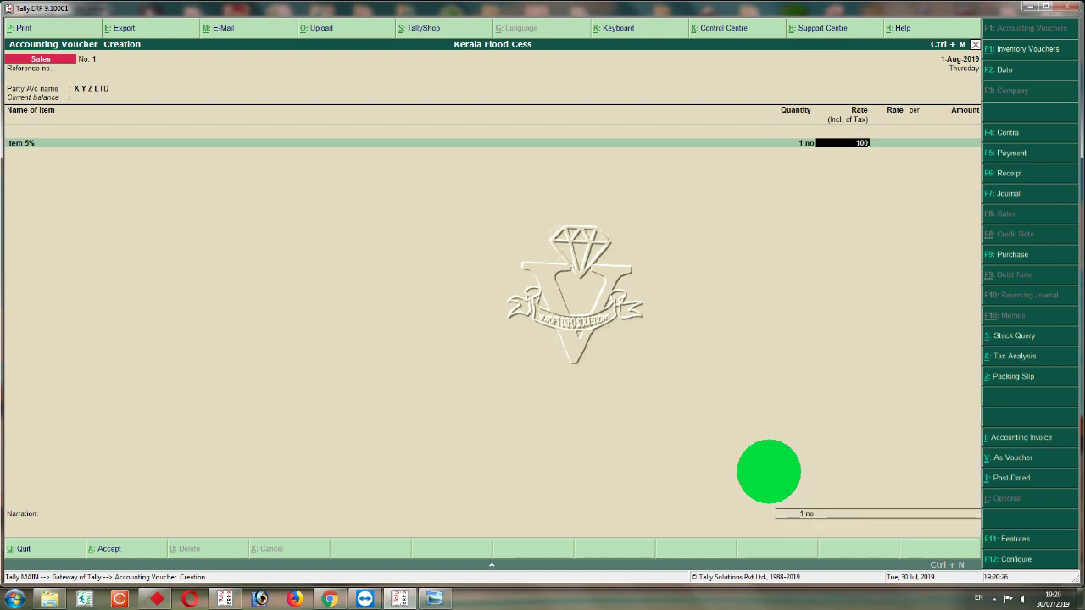
key(Return)
key(Return)
key(Return)
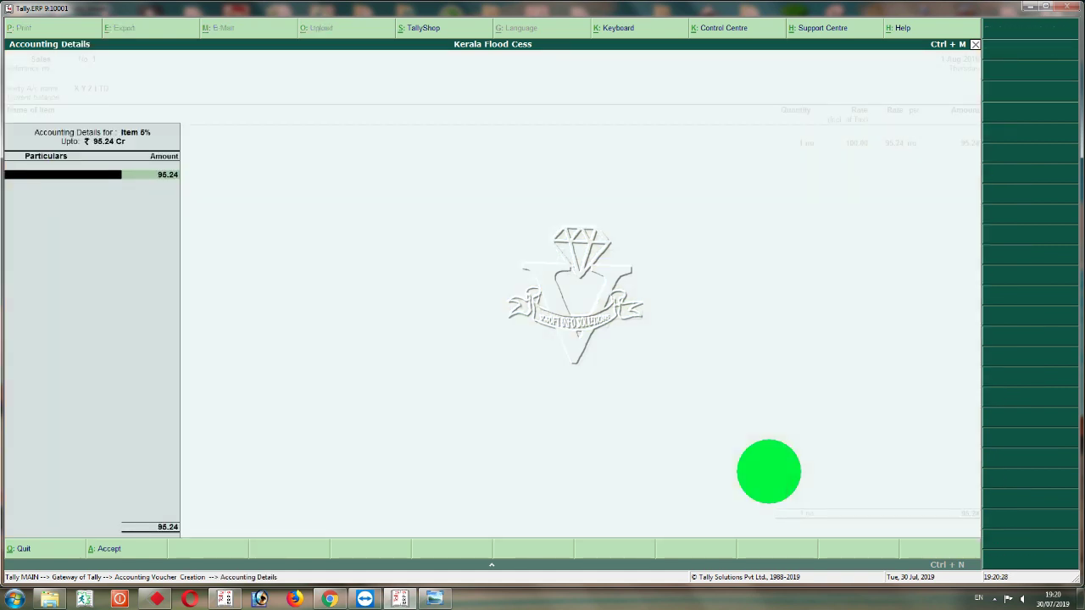
Step: Allocate Item 5% to the Sales 5% ledger and finish the item list
key(Down)
key(Down)
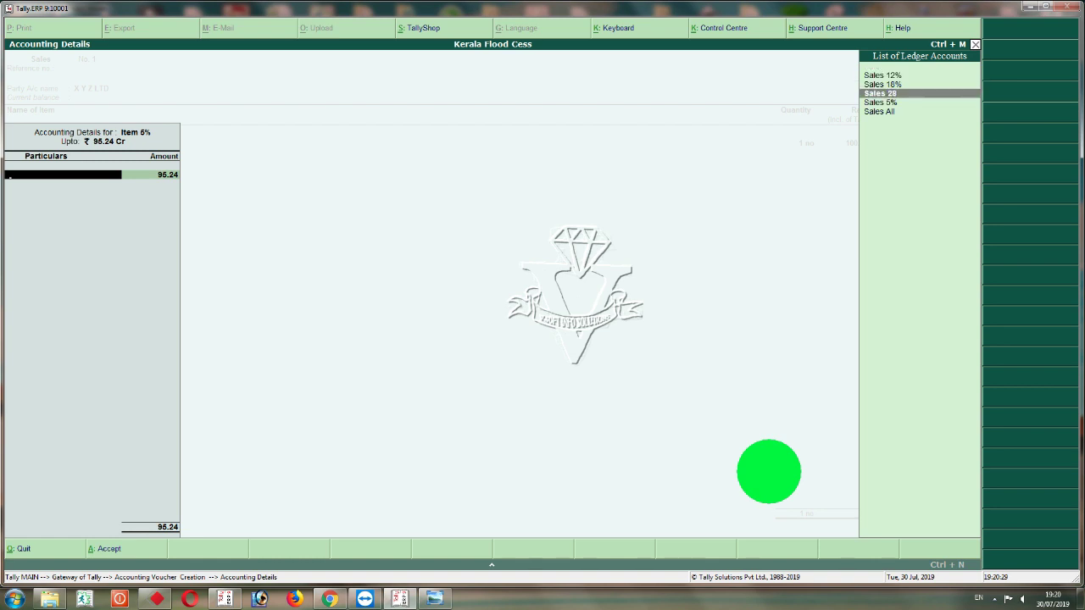
key(Down)
key(Return)
key(Return)
key(Return)
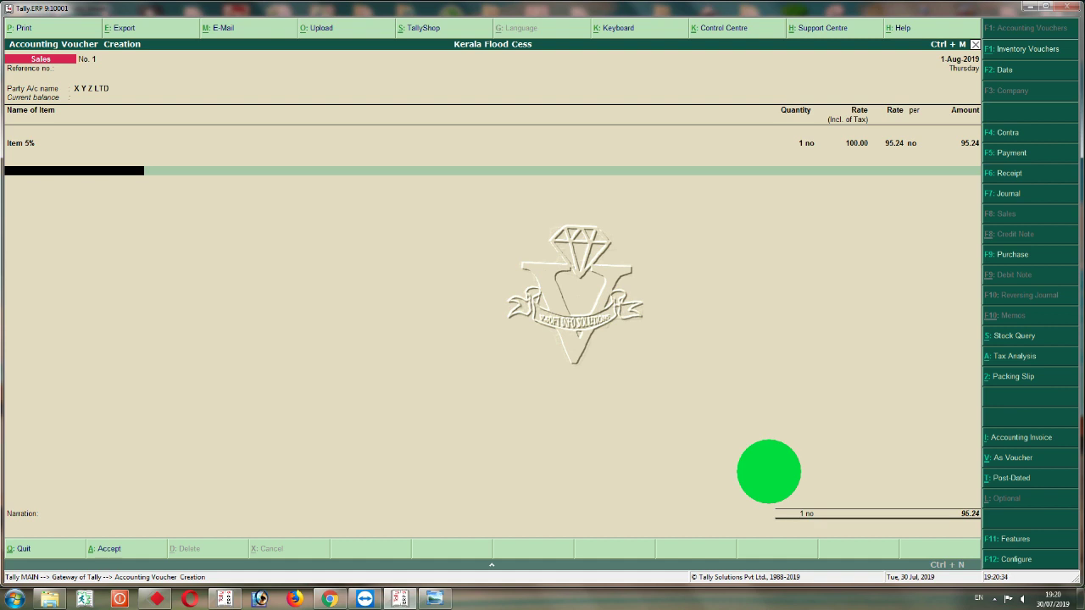
Step: Add the CGST 2.5% and SGST 2.5 tax ledgers to the sales voucher
text(C)
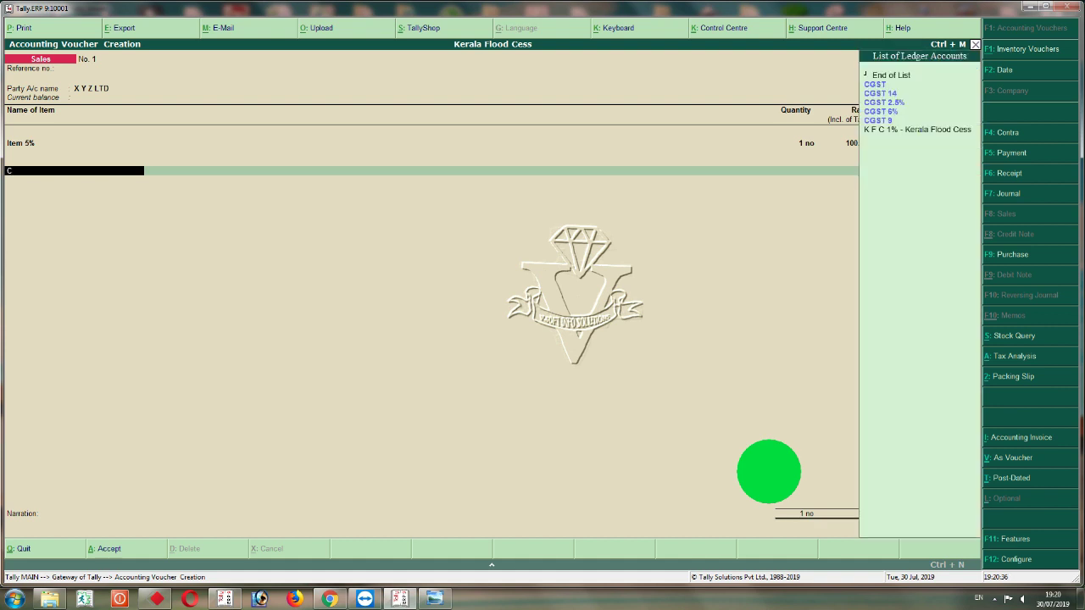
key(Down)
key(Down)
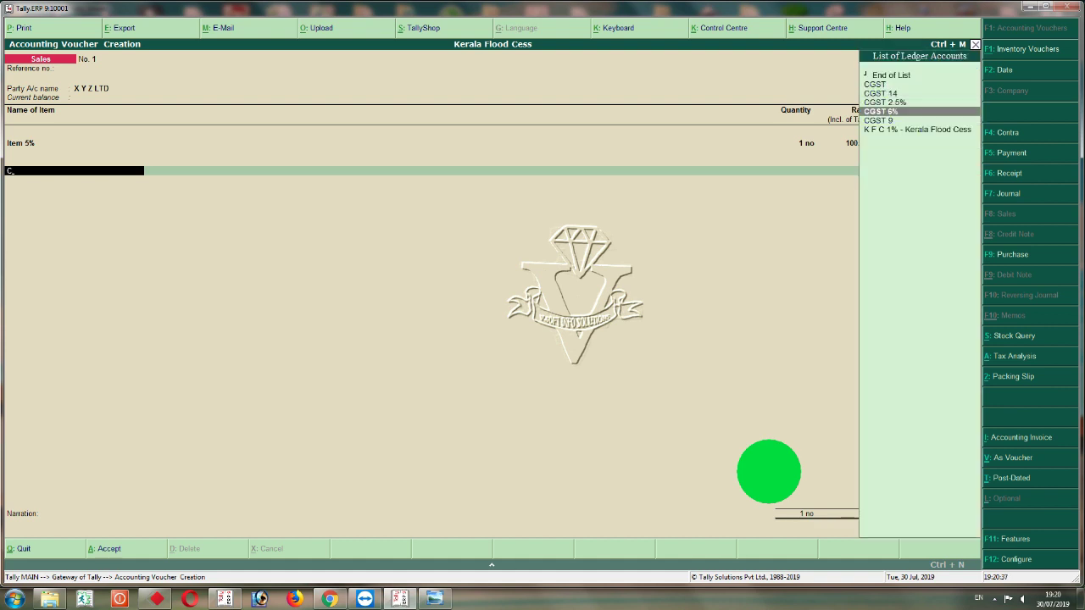
key(Return)
key(Return)
text(Sgs)
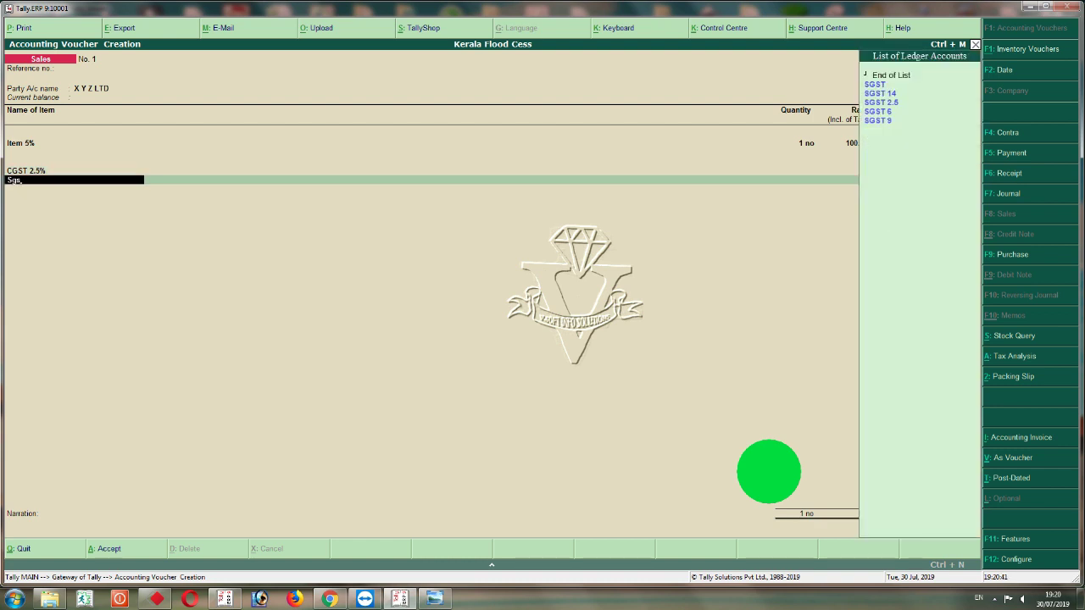
key(Down)
key(Down)
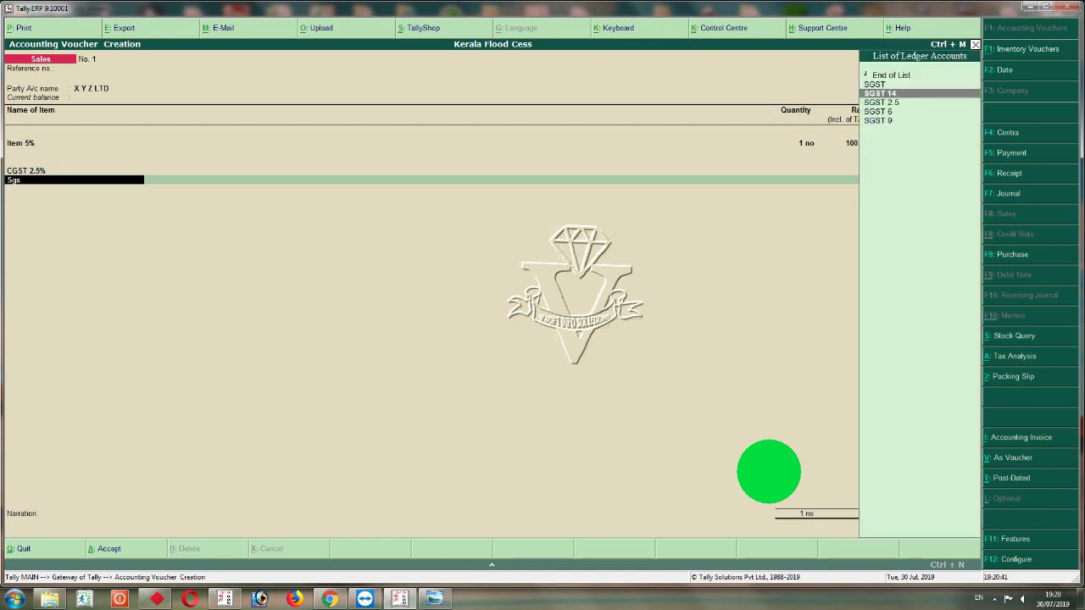
key(Return)
key(Return)
Step: Add the K F C 1% - Kerala Flood Cess ledger to the sales voucher
text(Fl)
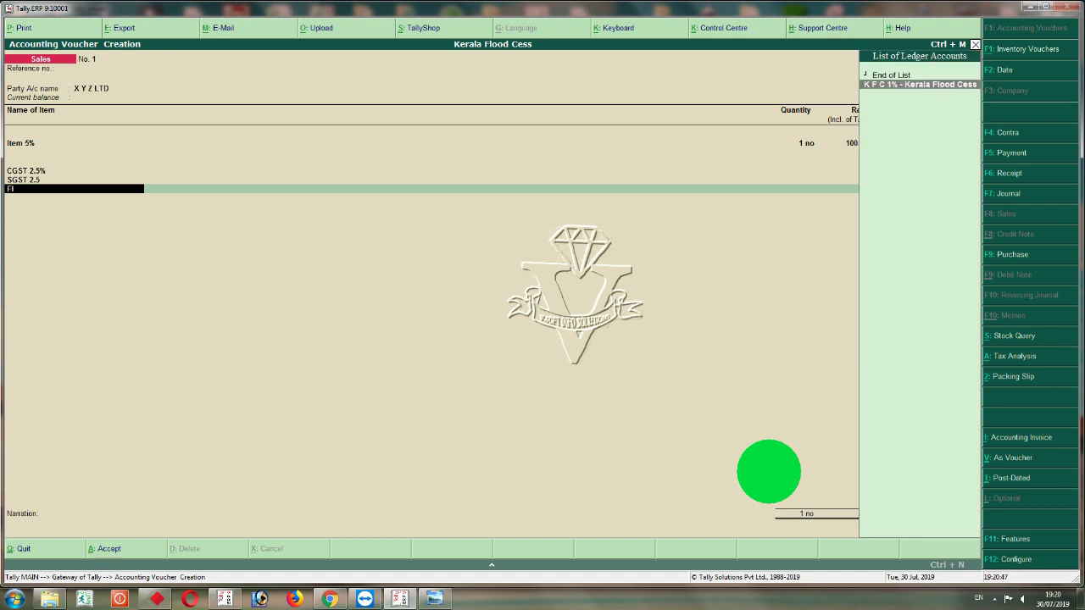
key(Return)
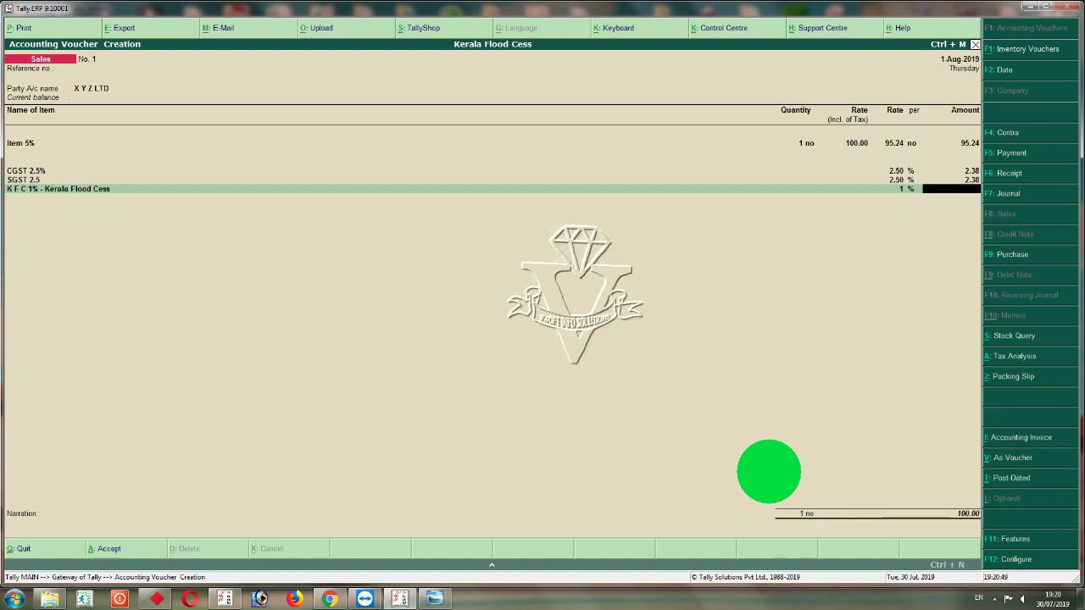
Step: Return to the voucher's item list and add Item 12 on a new line below Item 5%
key(Up)
key(Up)
key(Up)
key(Up)
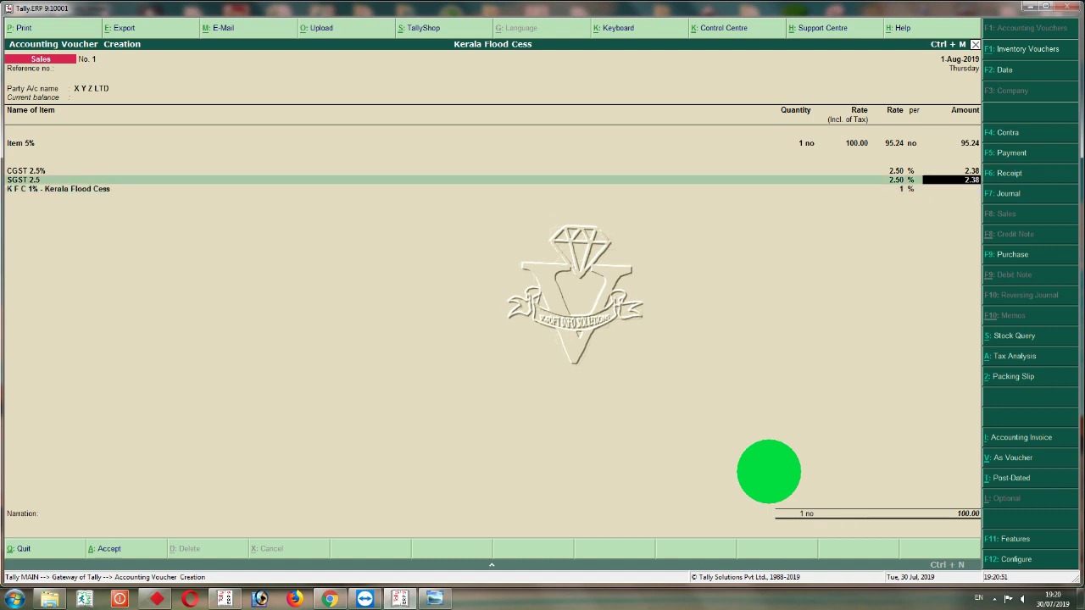
key(Up)
key(Return)
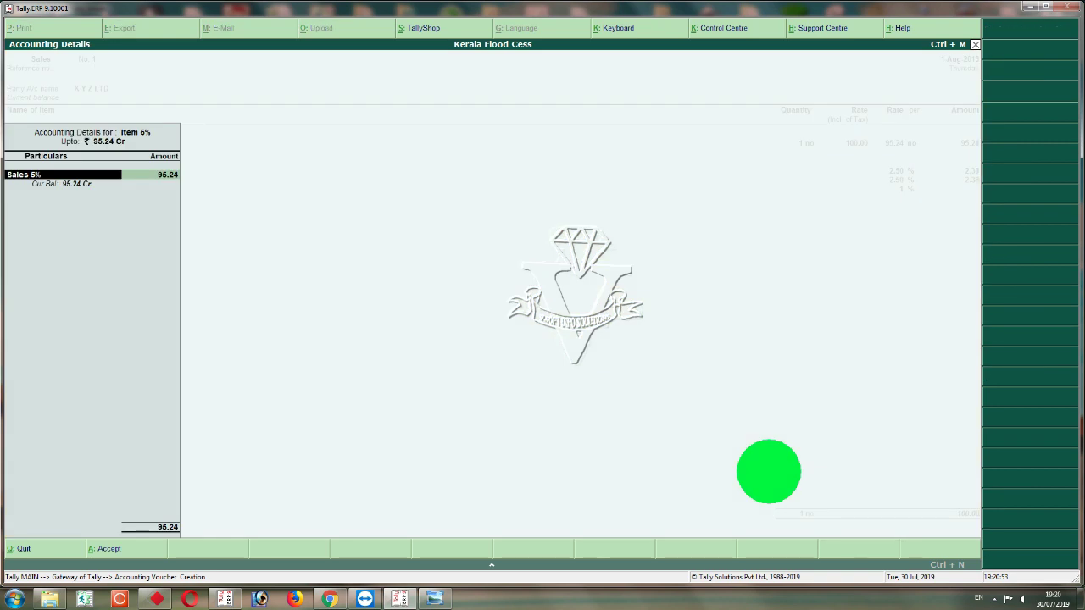
key(Return)
key(Return)
key(Return)
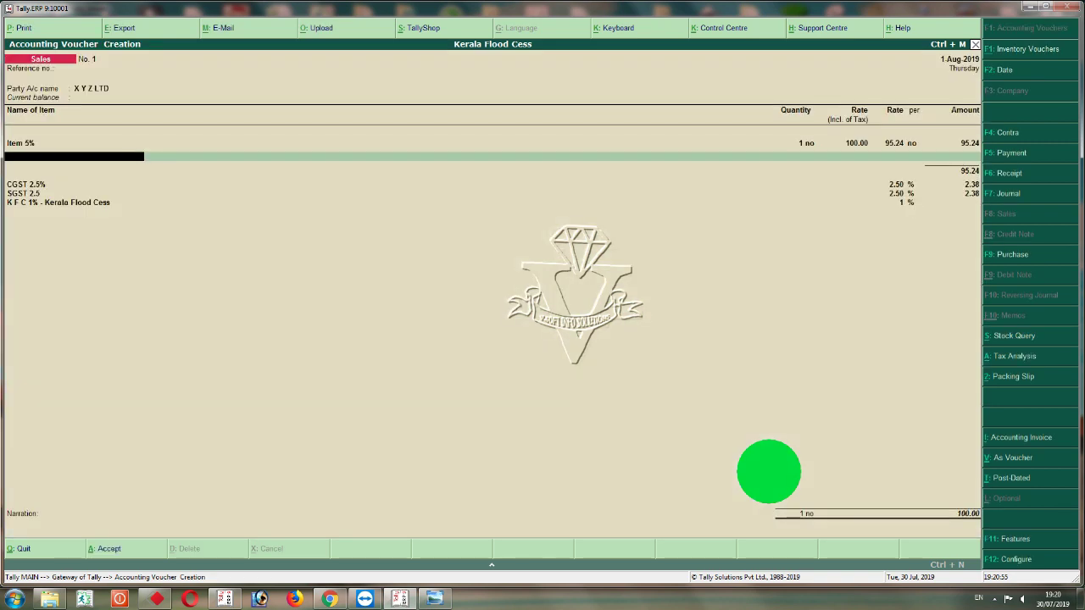
key(Down)
key(Return)
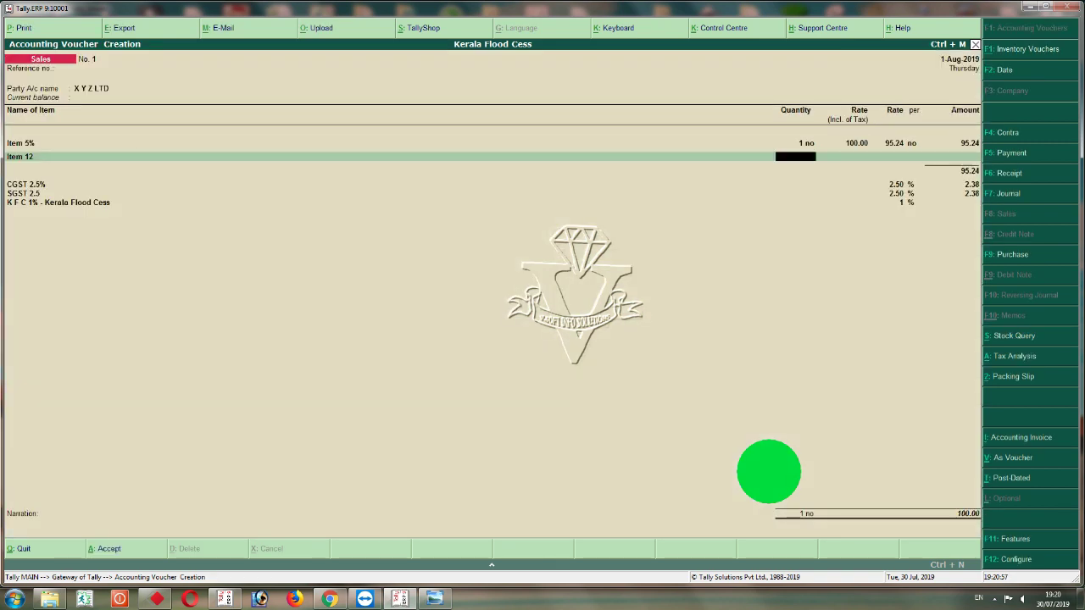
Step: Check the GST and Kerala Flood Cess rates in Item 12's stock item master and accept it without changes
key(BackSpace)
key(ctrl+Return)
key(Return)
key(Return)
key(Return)
key(Return)
key(Return)
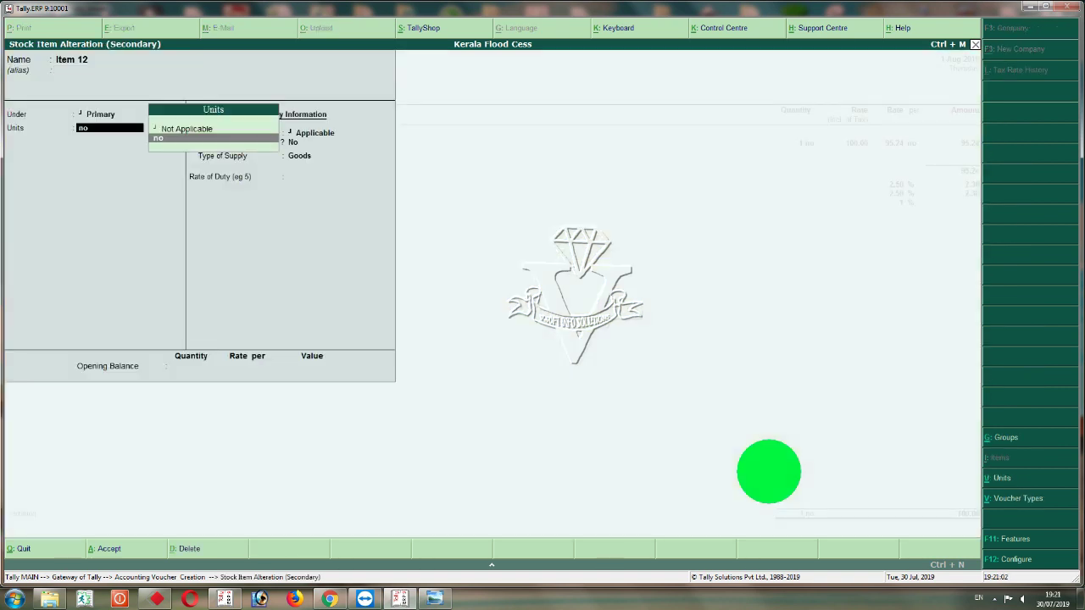
key(y)
key(Return)
key(Return)
key(Return)
key(Return)
key(Return)
key(Return)
key(Return)
key(Return)
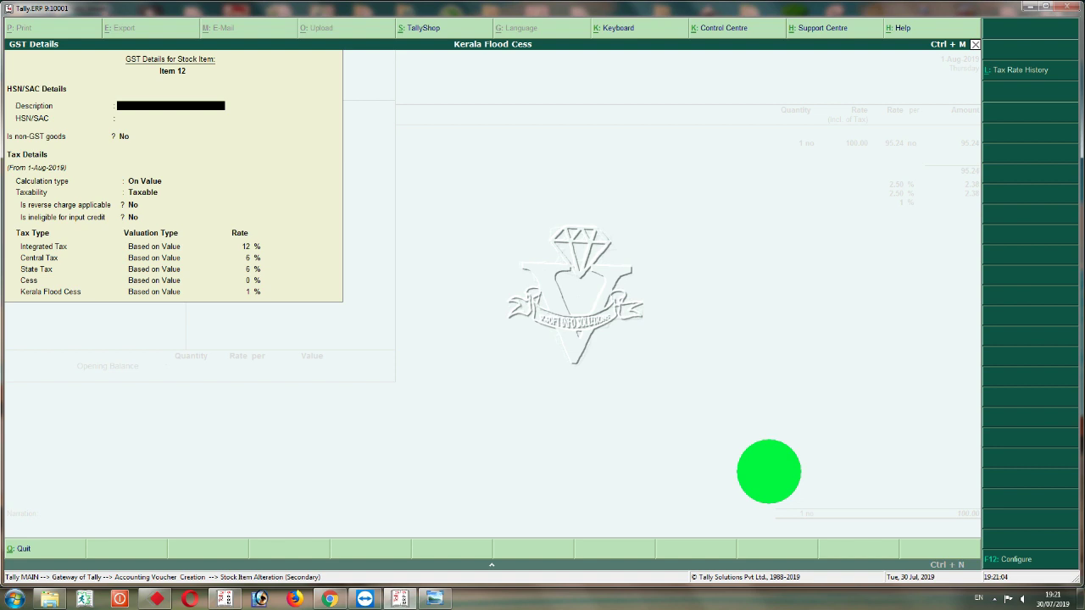
key(Return)
key(Return)
key(Return)
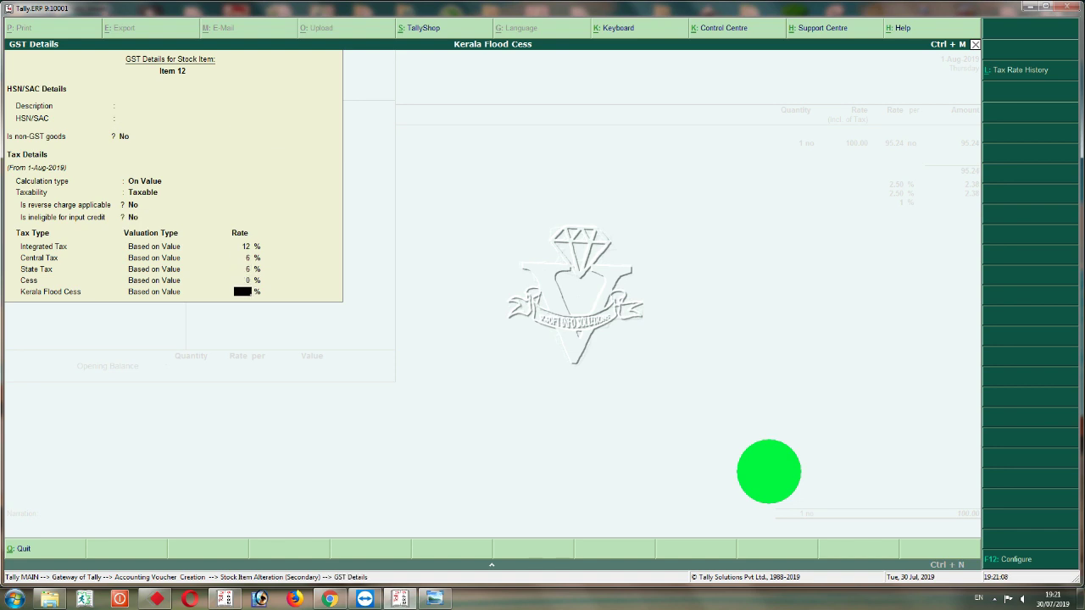
key(Return)
key(Return)
key(Return)
key(Return)
key(Return)
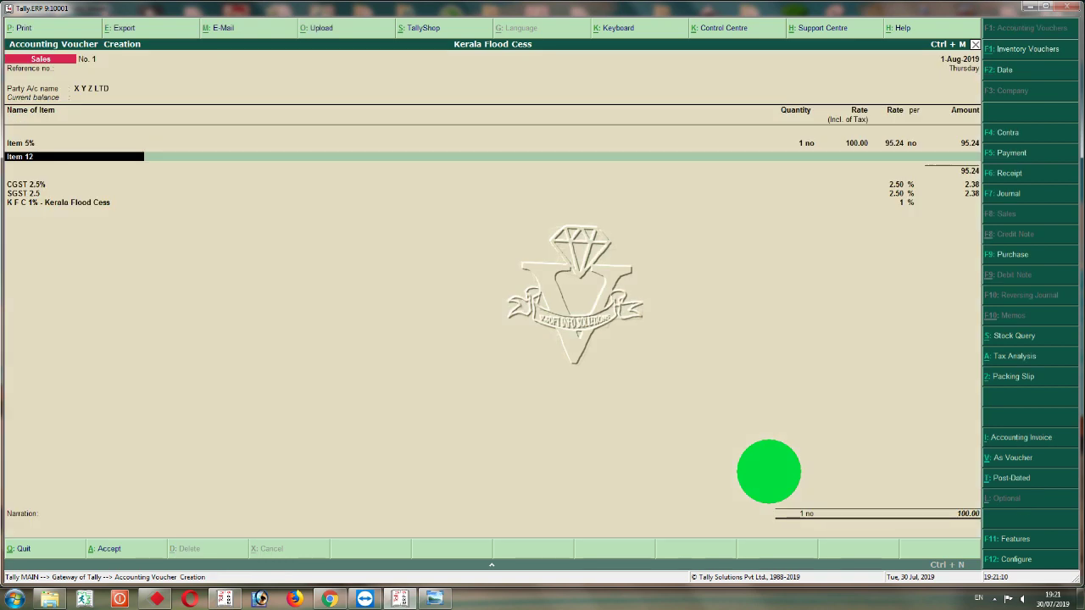
Step: Enter a quantity of 1 no and a tax-inclusive rate of 250 for Item 12, and allocate it to the Sales 12% ledger
key(Return)
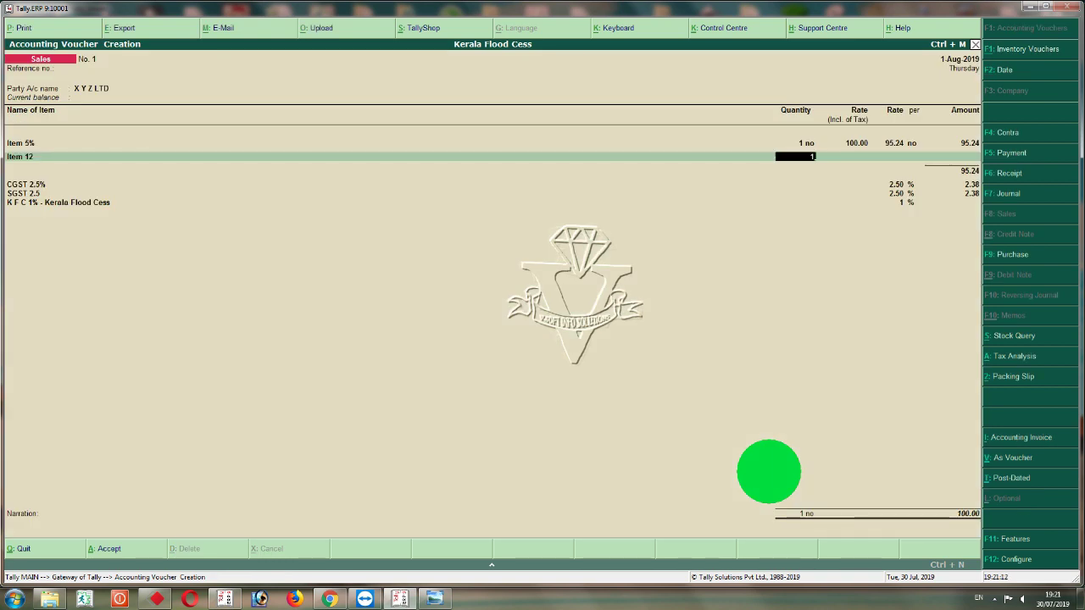
text(1)
key(Return)
text(250)
key(Return)
key(Return)
key(Return)
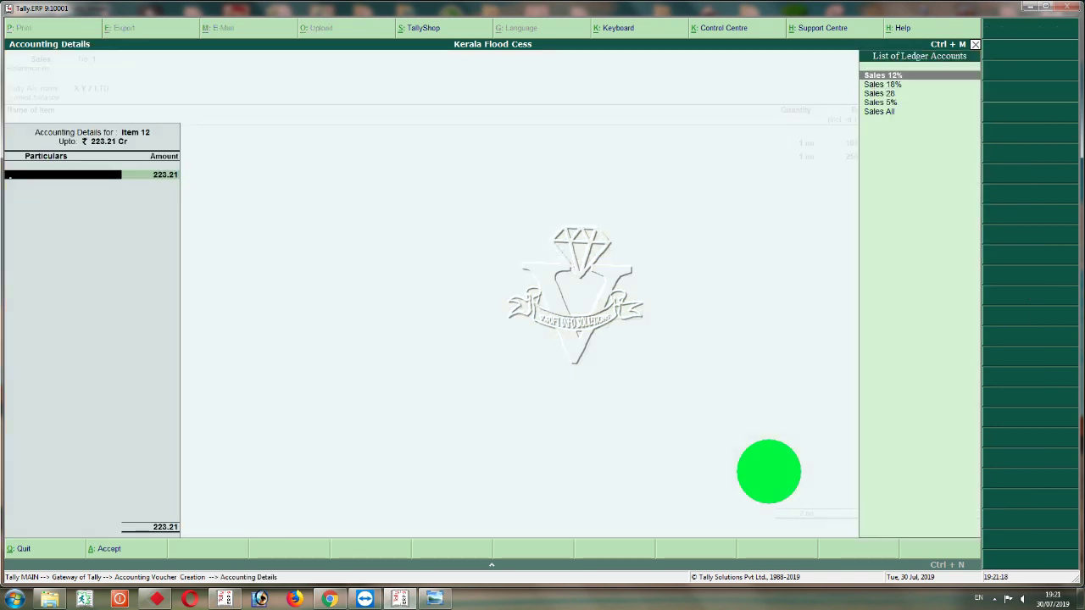
key(Return)
key(Return)
Step: Review the GST details in the Sales 12% ledger master and accept it without changes
key(ctrl+Return)
key(Return)
key(Return)
key(Return)
key(Return)
key(y)
key(Return)
key(Return)
key(Return)
key(Return)
key(Return)
key(Return)
key(Return)
key(Return)
key(Return)
key(Return)
key(Return)
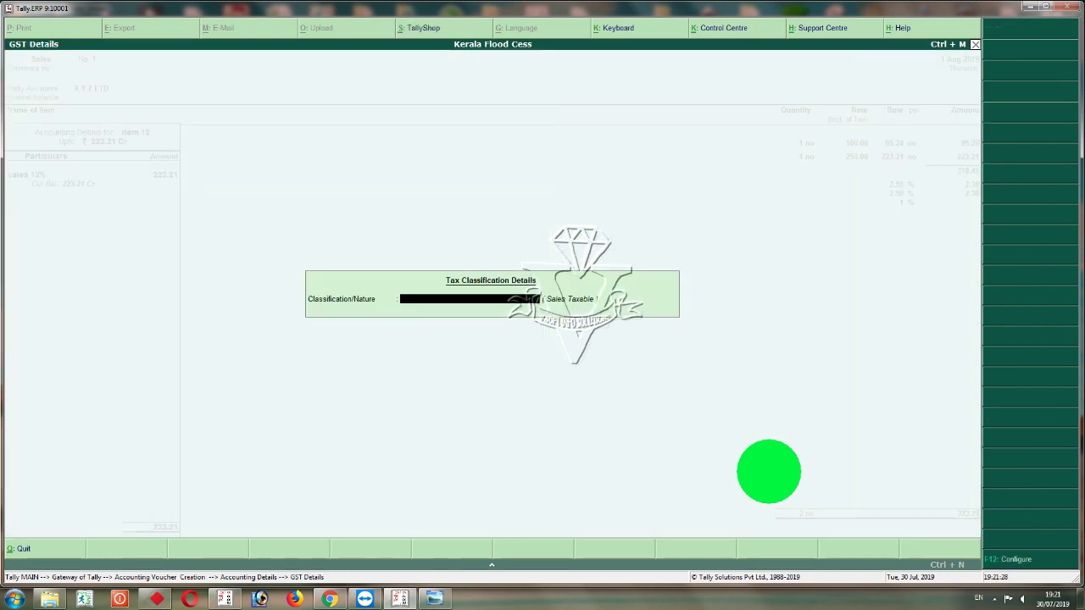
Step: Accept the tax classification for Item 12's sales ledger, finish the item list and proceed to the K F C 1% line
key(Return)
key(Return)
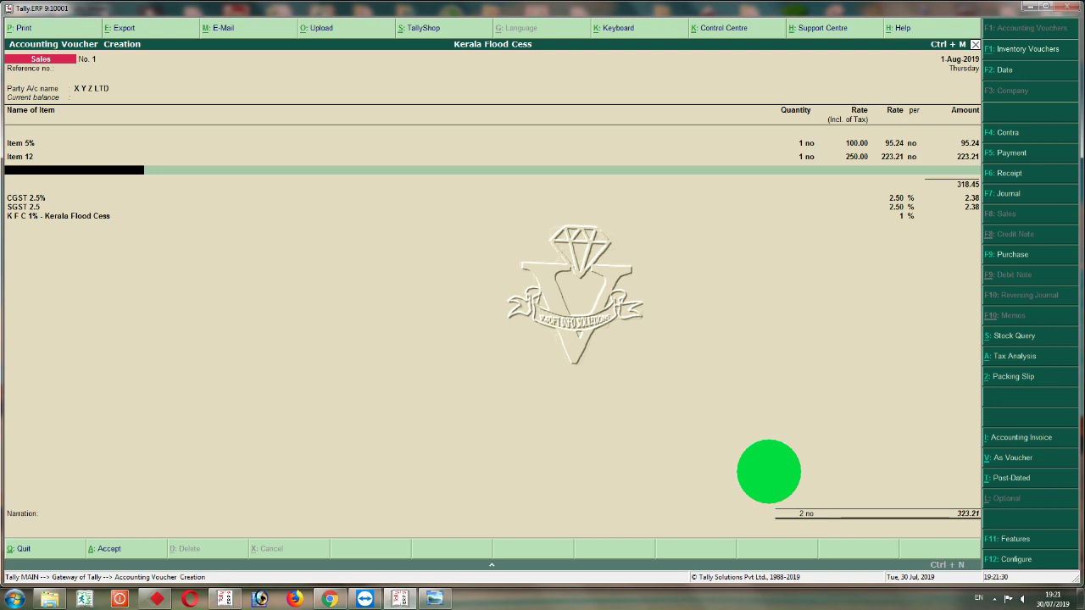
key(Return)
key(Return)
key(Return)
key(Return)
key(Return)
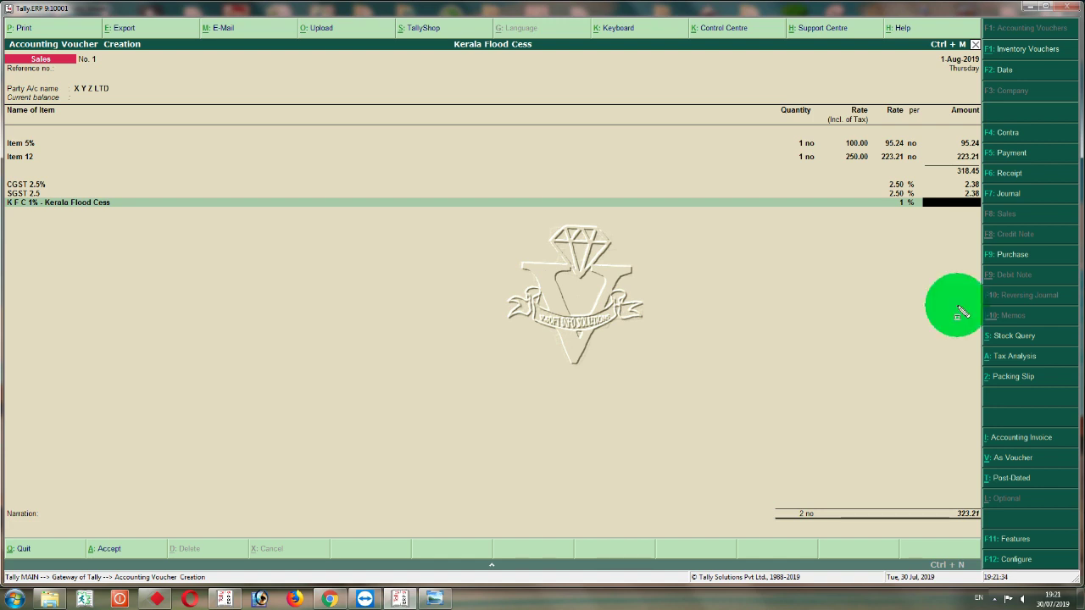
mouse_move(885, 178)
mouse_down()
mouse_move(909, 207)
mouse_move(984, 221)
mouse_up()
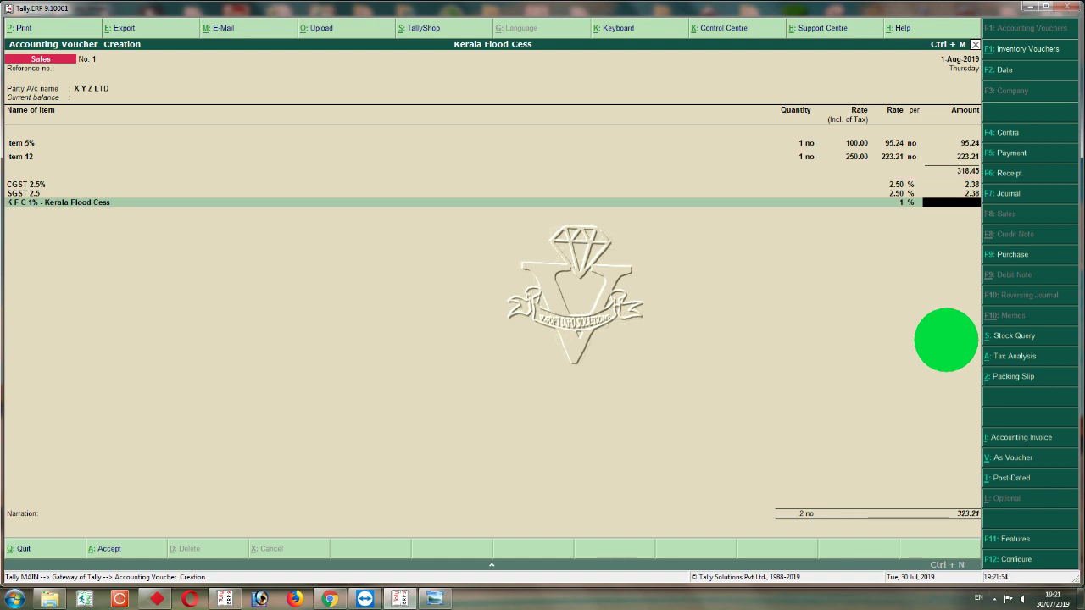
Step: Go back to the voucher header and change the party account to Cash
key(BackSpace)
key(BackSpace)
key(BackSpace)
key(BackSpace)
key(BackSpace)
key(BackSpace)
key(BackSpace)
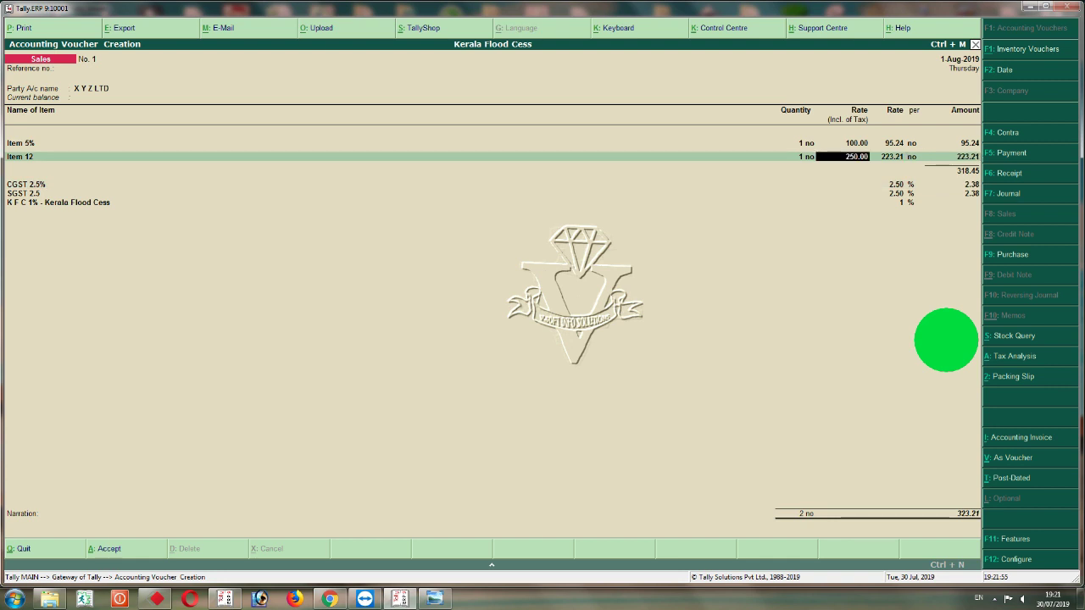
key(BackSpace)
key(BackSpace)
key(BackSpace)
key(BackSpace)
key(BackSpace)
key(BackSpace)
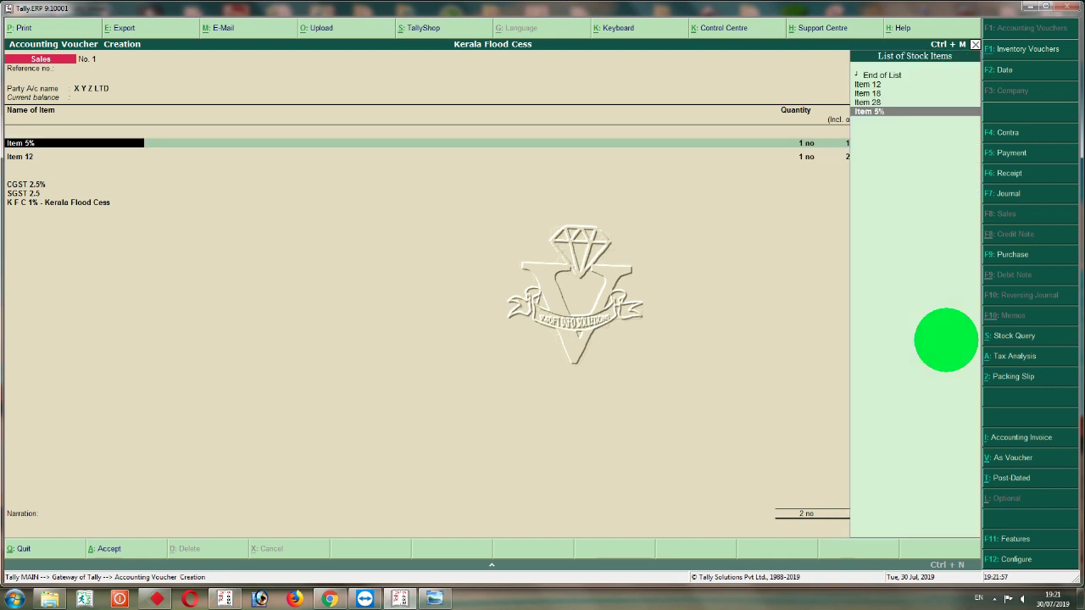
key(Up)
key(Return)
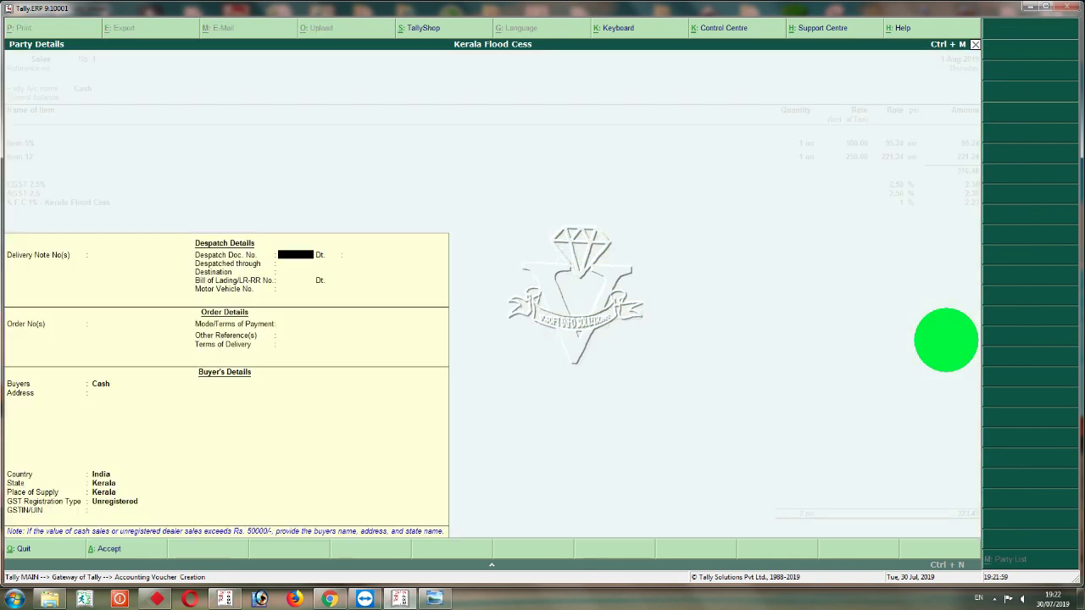
Step: Accept the Cash party details with Kerala as the place of supply and Unregistered as the GST registration type
key(Return)
key(Return)
key(Return)
key(Return)
key(Return)
key(Return)
key(Return)
key(Return)
key(Return)
key(Return)
key(Return)
key(Return)
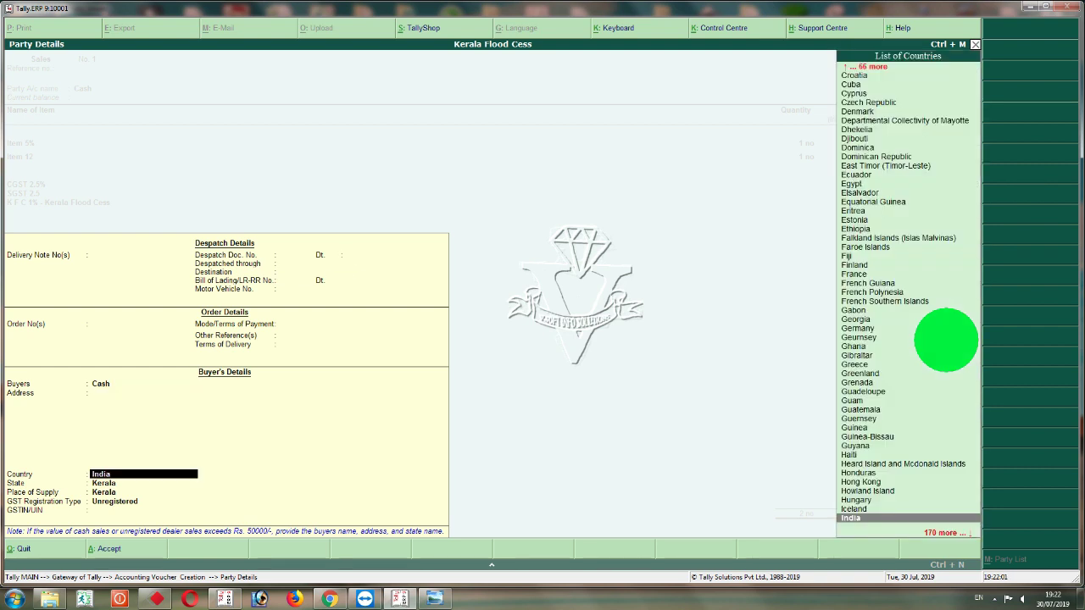
key(Return)
key(Return)
key(Return)
key(Return)
Step: Reconfirm Item 5% and Item 12 with their sales ledgers and step through the tax ledgers to recalculate the K F C 1% amount
key(Return)
key(Return)
key(Return)
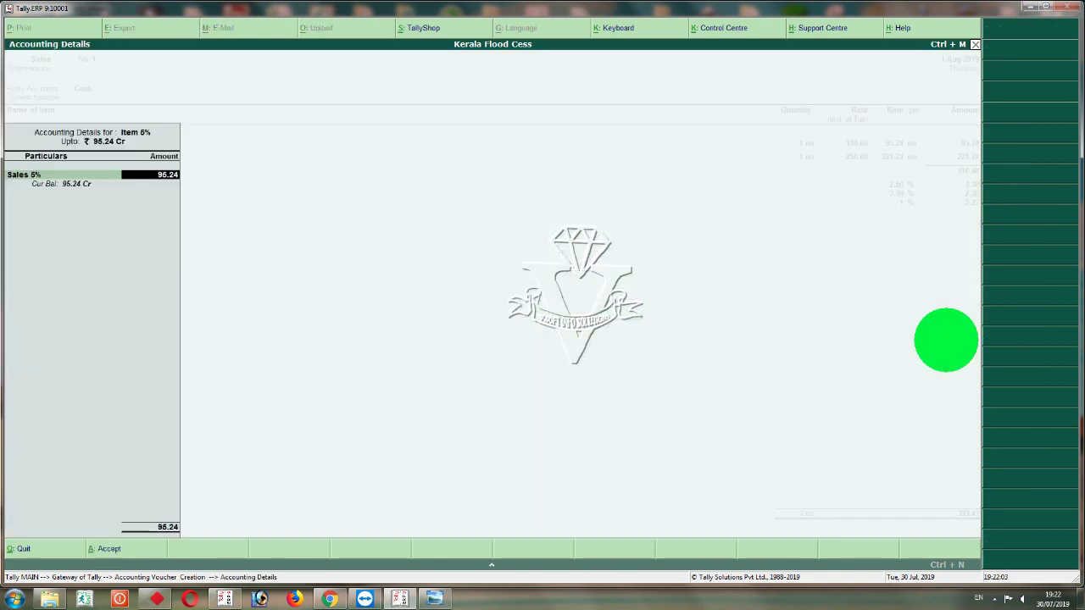
key(Return)
key(Return)
key(Return)
key(Return)
key(Return)
key(Return)
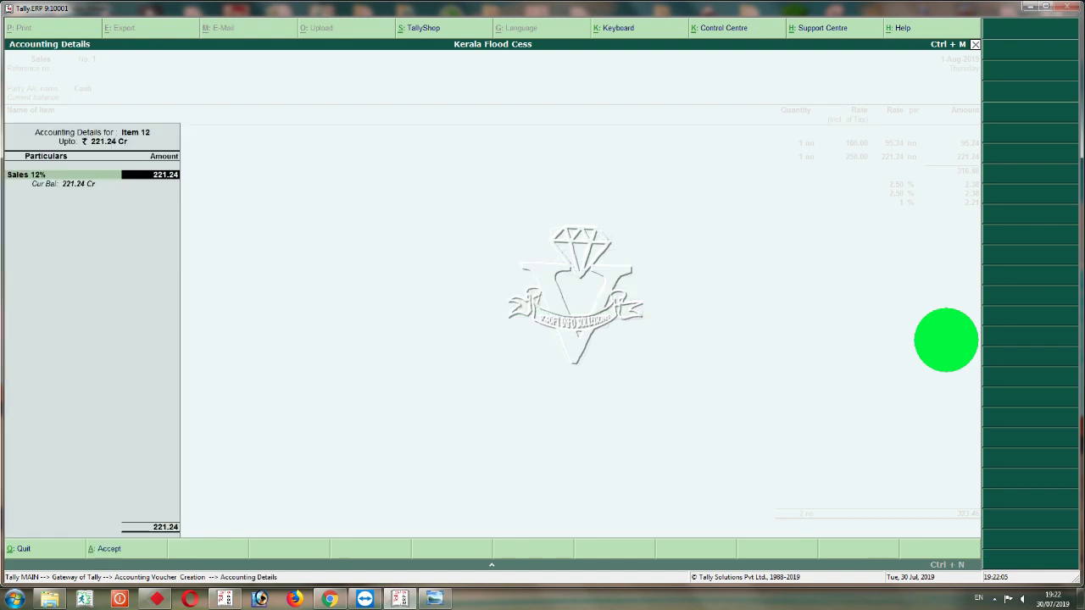
key(Return)
key(Return)
key(Return)
key(Return)
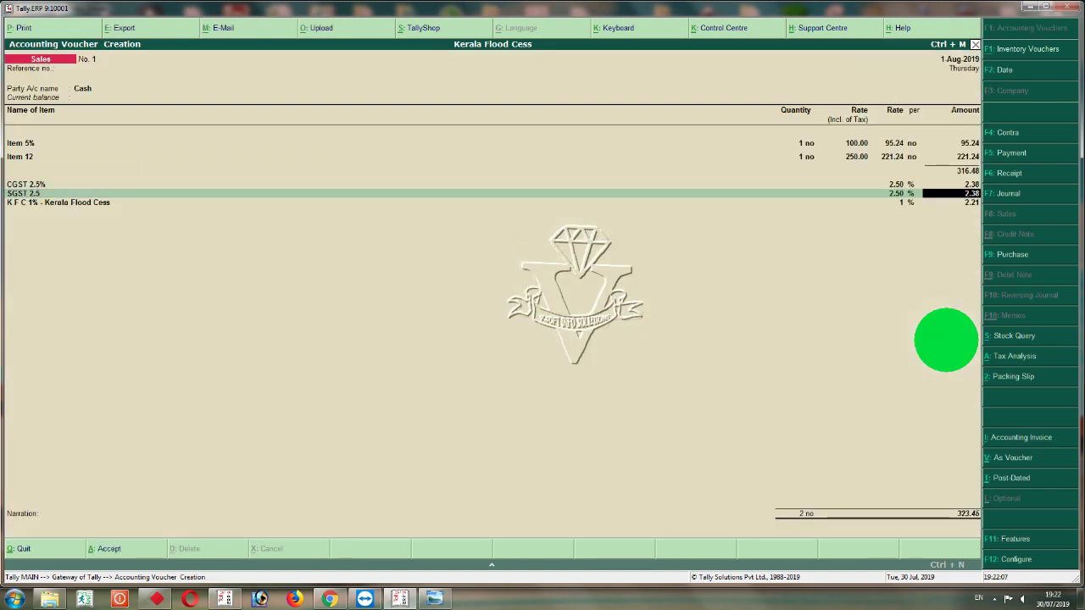
key(Return)
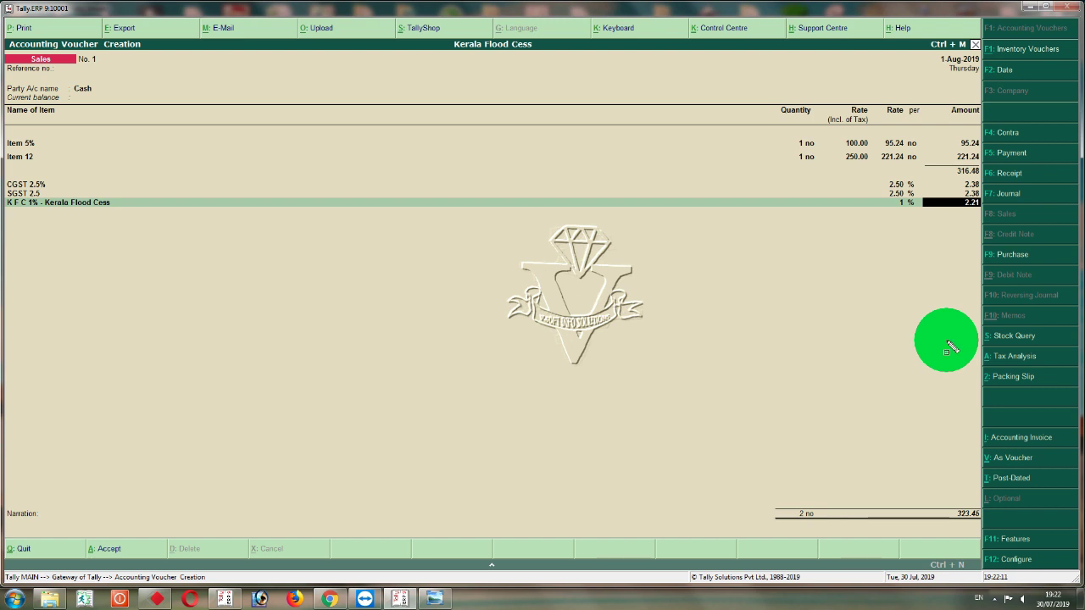
drag(952, 149, 983, 165)
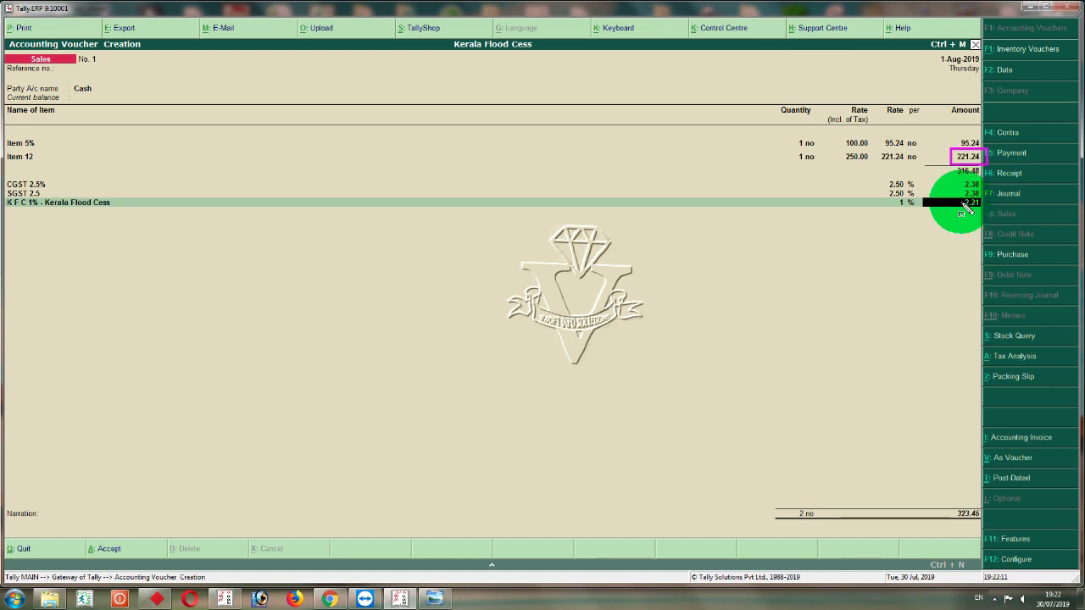
drag(962, 201, 984, 210)
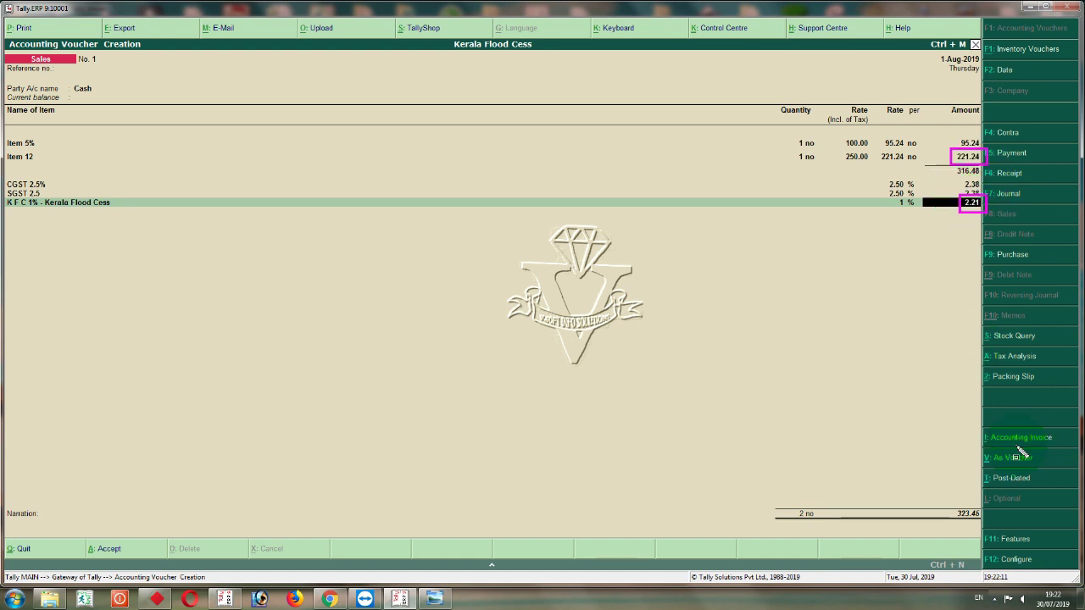